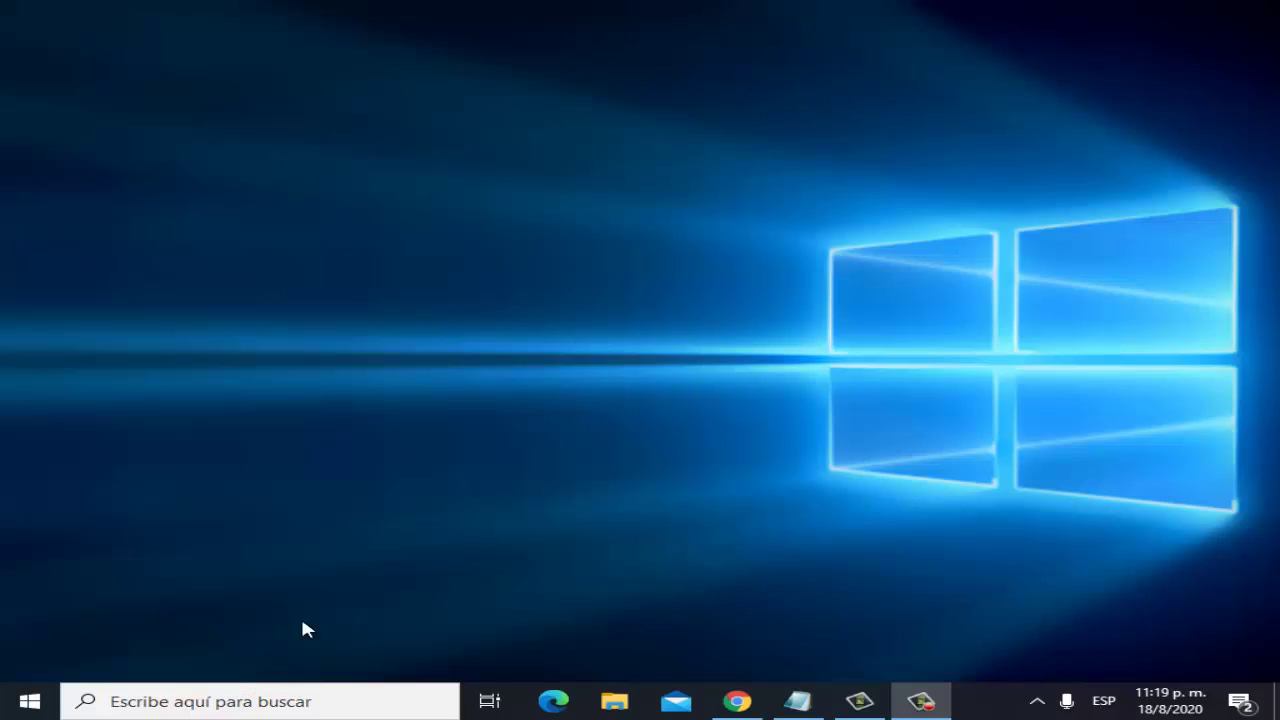
Search Windows for "panel" and open the Panel de control
{"action": "left_click", "coordinate": [230, 705]}
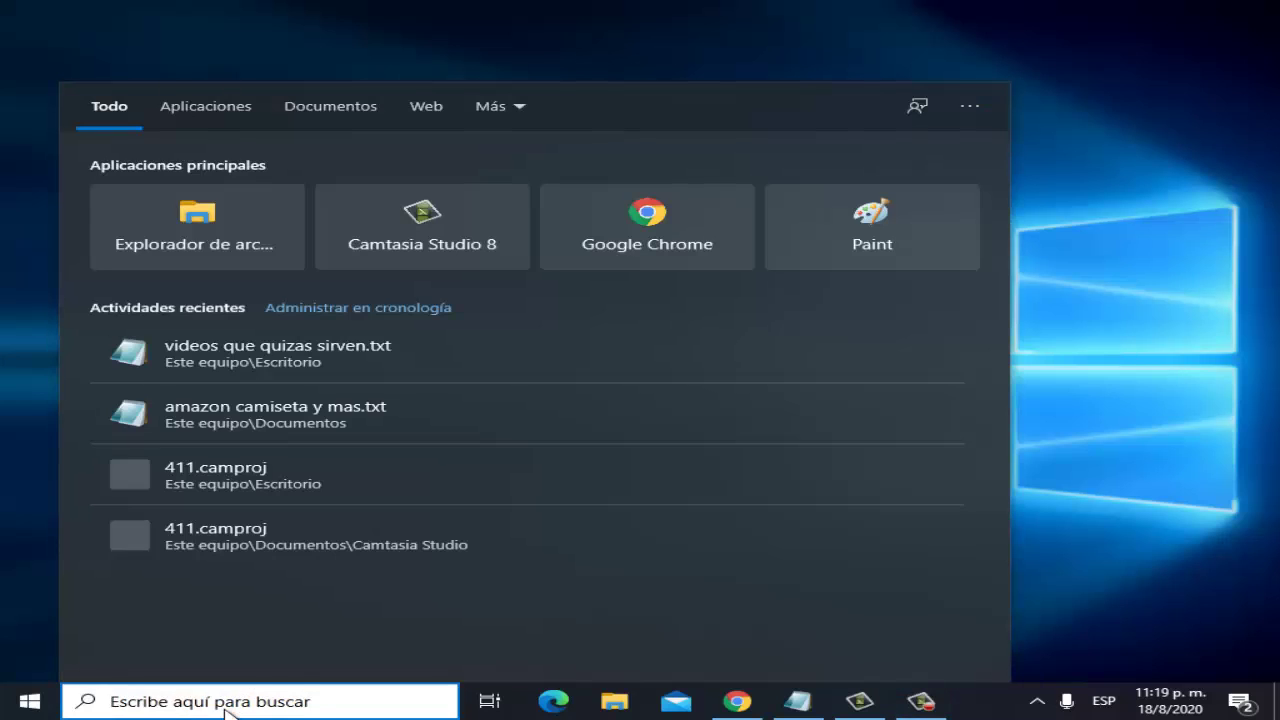
{"action": "type", "text": "pan"}
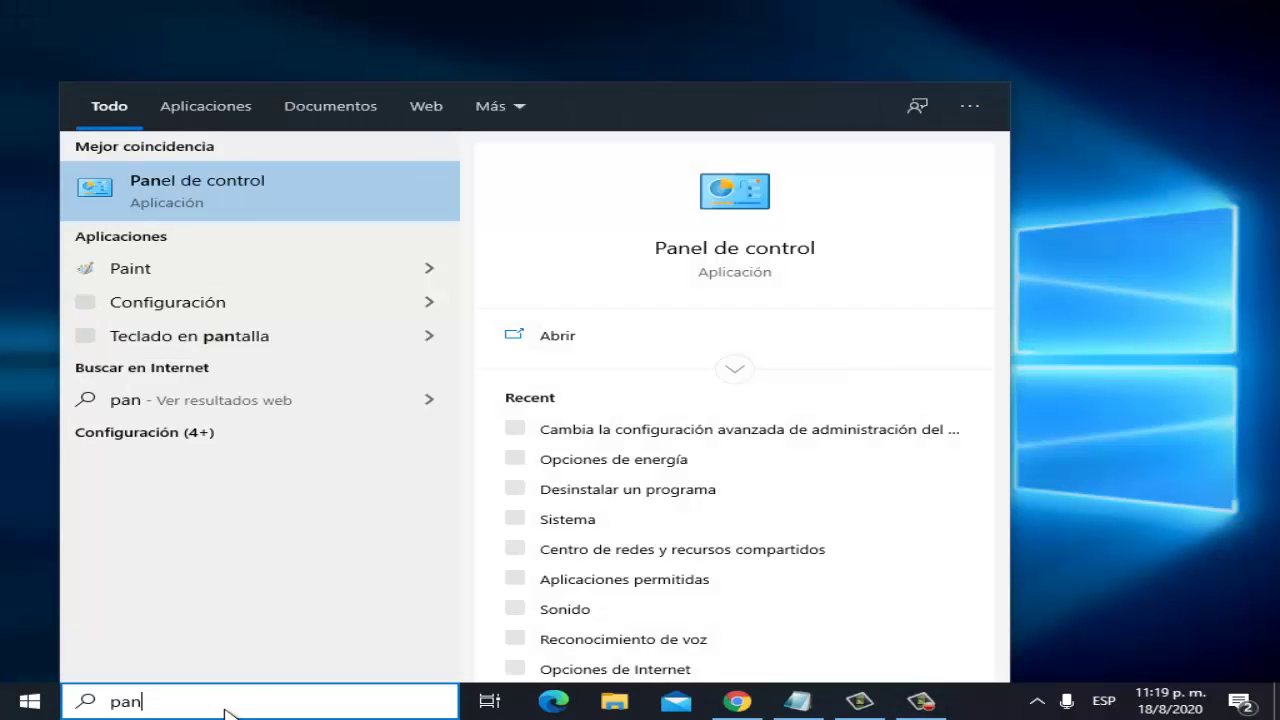
{"action": "type", "text": "el"}
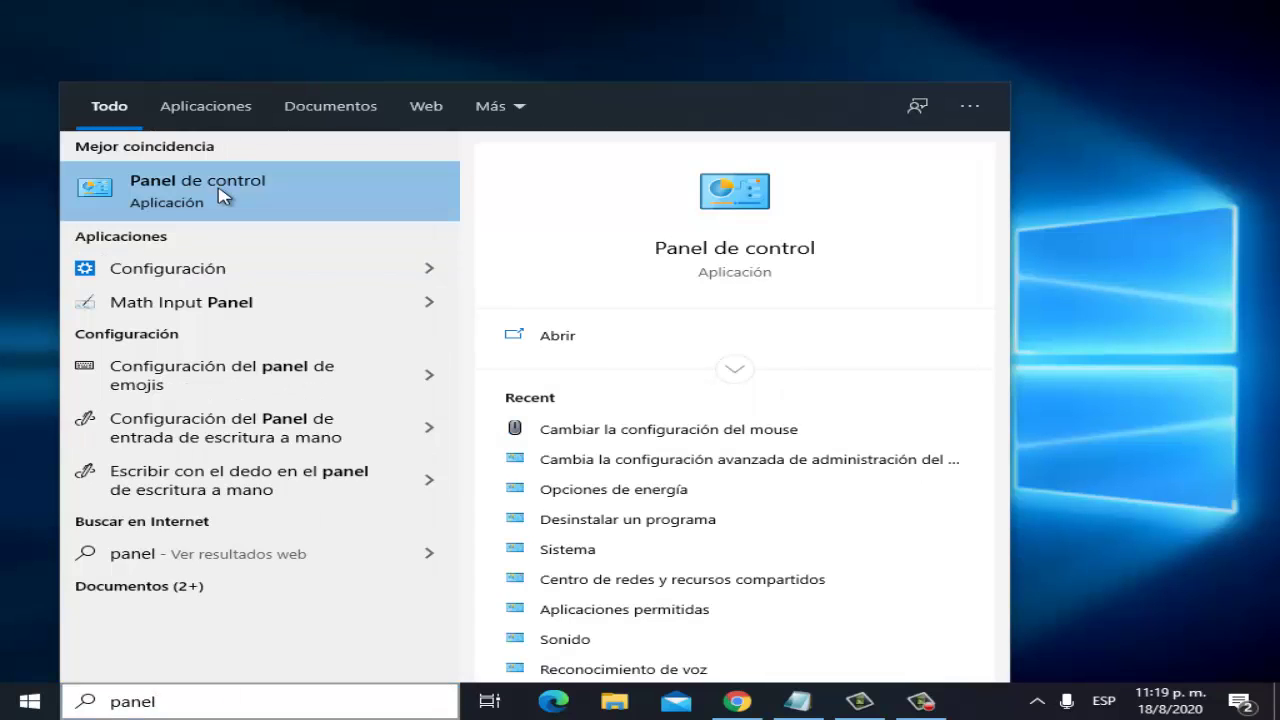
{"action": "left_click", "coordinate": [220, 189]}
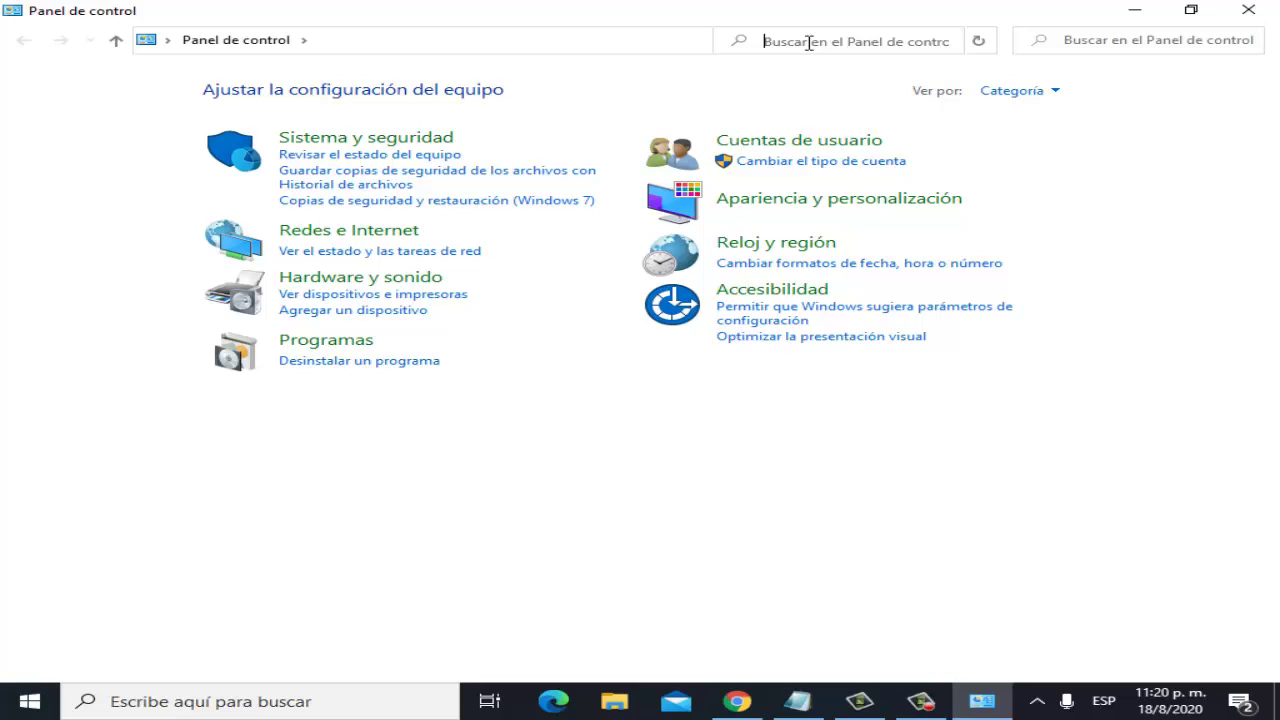
Search the Control Panel for "mouse" and open the option to change the mouse configuration
{"action": "type", "text": "mouse"}
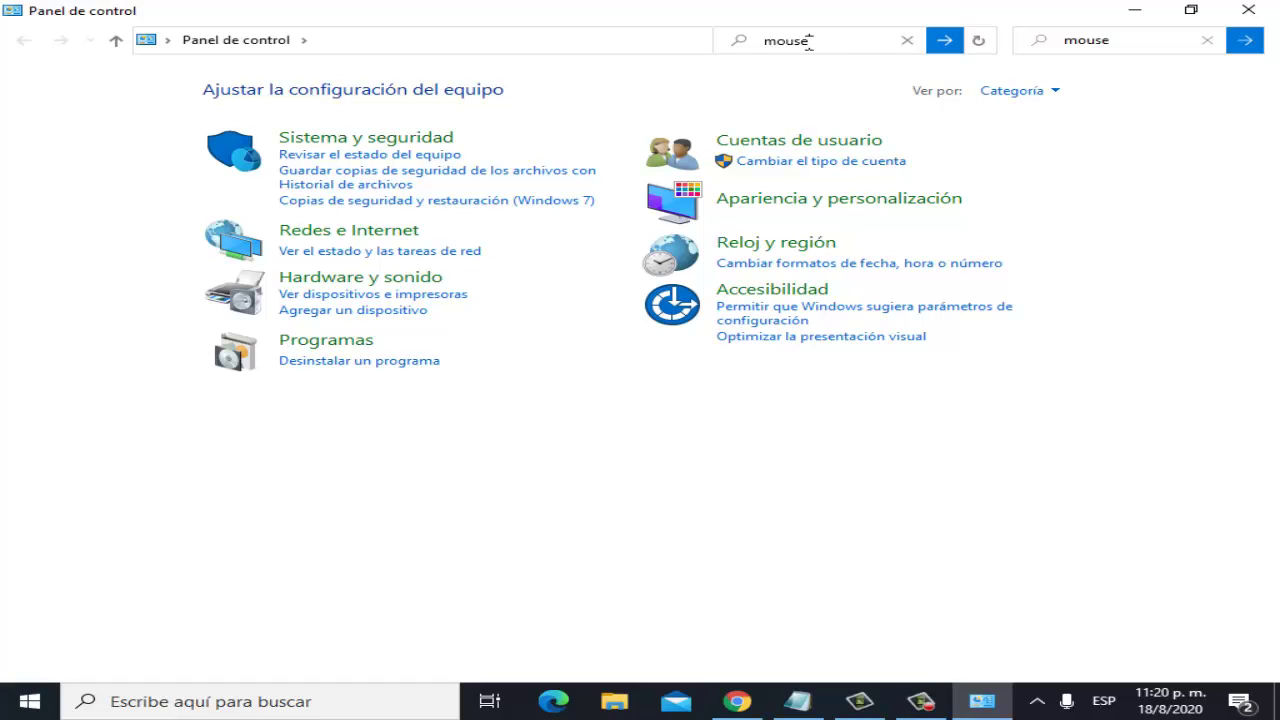
{"action": "key", "text": "Return"}
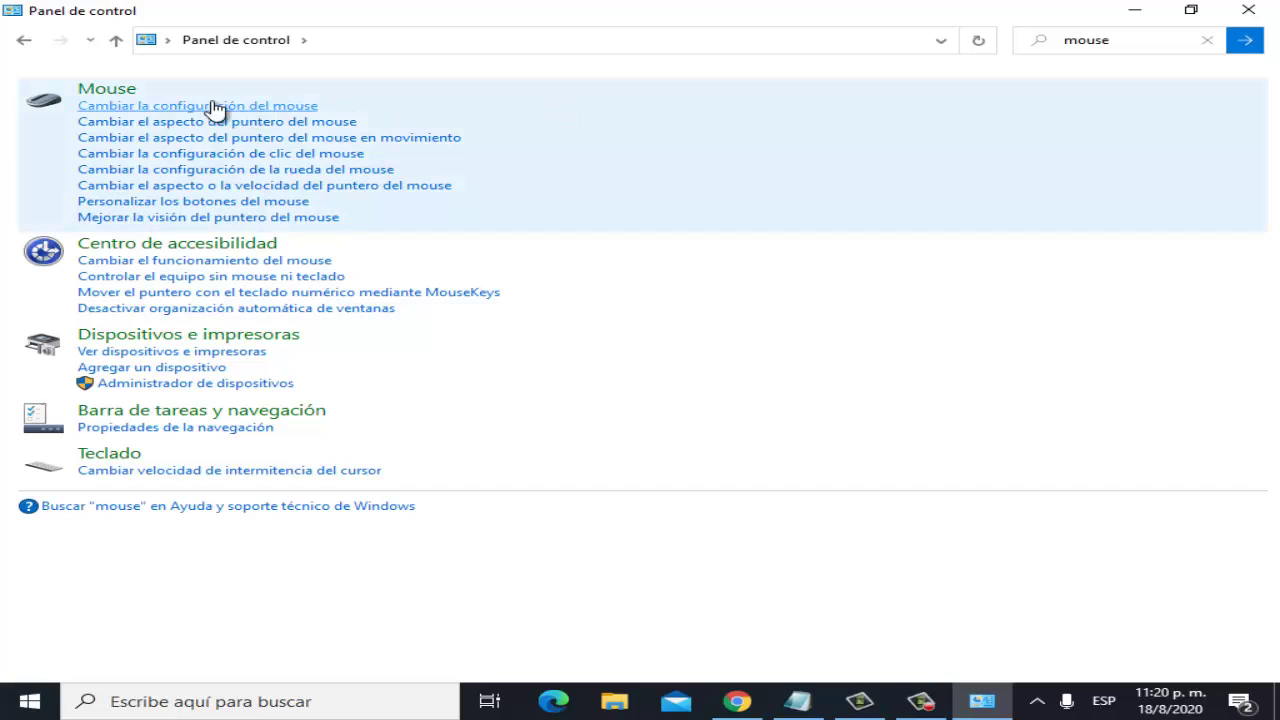
{"action": "left_click", "coordinate": [276, 110]}
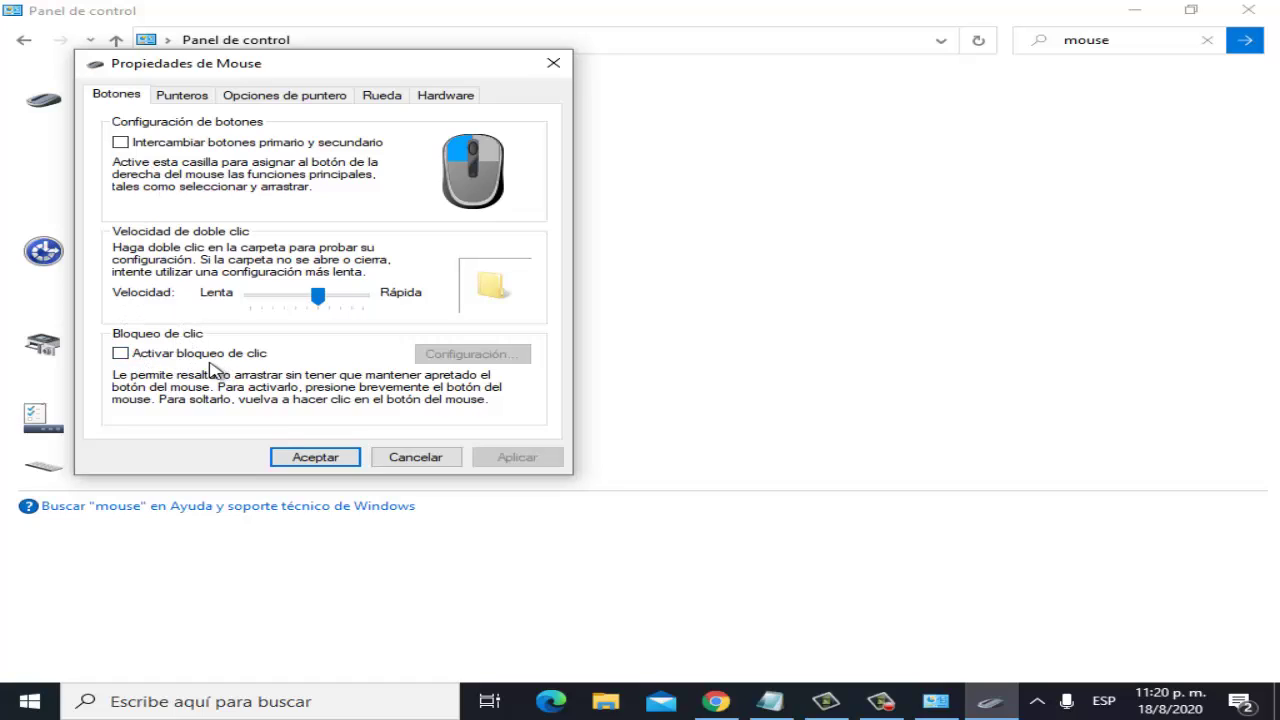
Turn the click lock option (Activar bloqueo de clic) on and back off in the mouse properties
{"action": "left_click", "coordinate": [150, 358]}
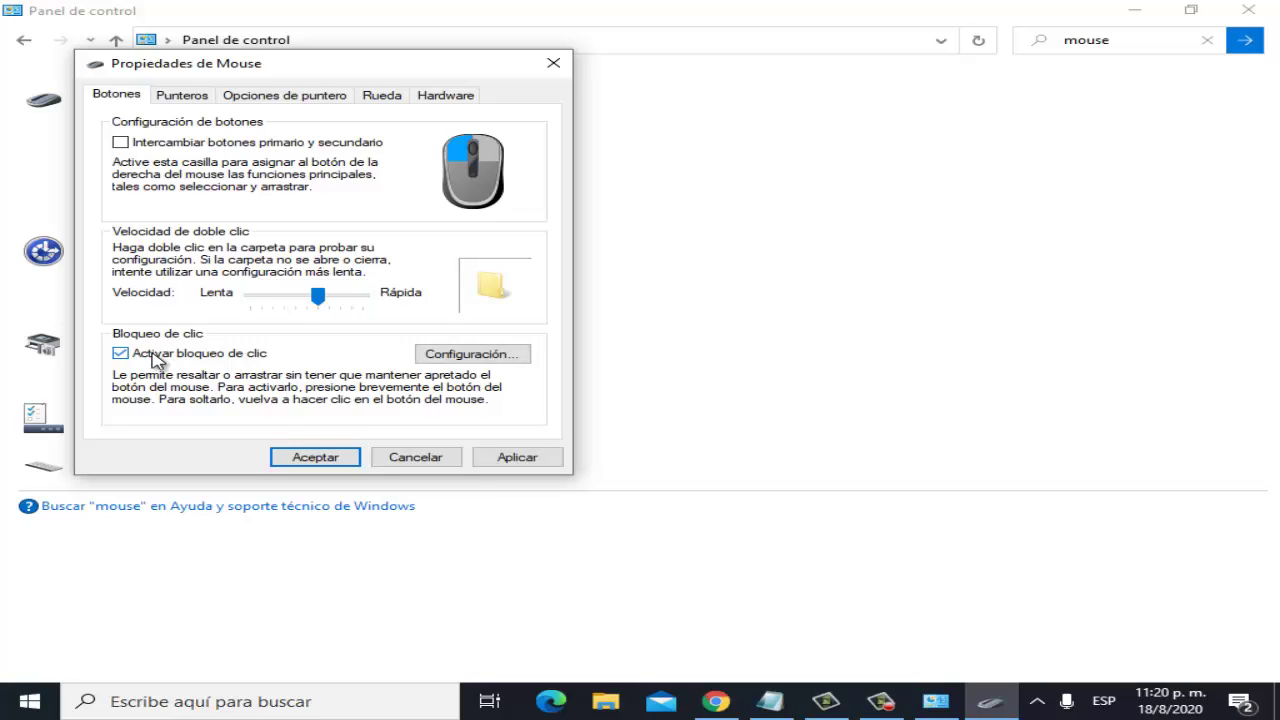
{"action": "left_click", "coordinate": [153, 358]}
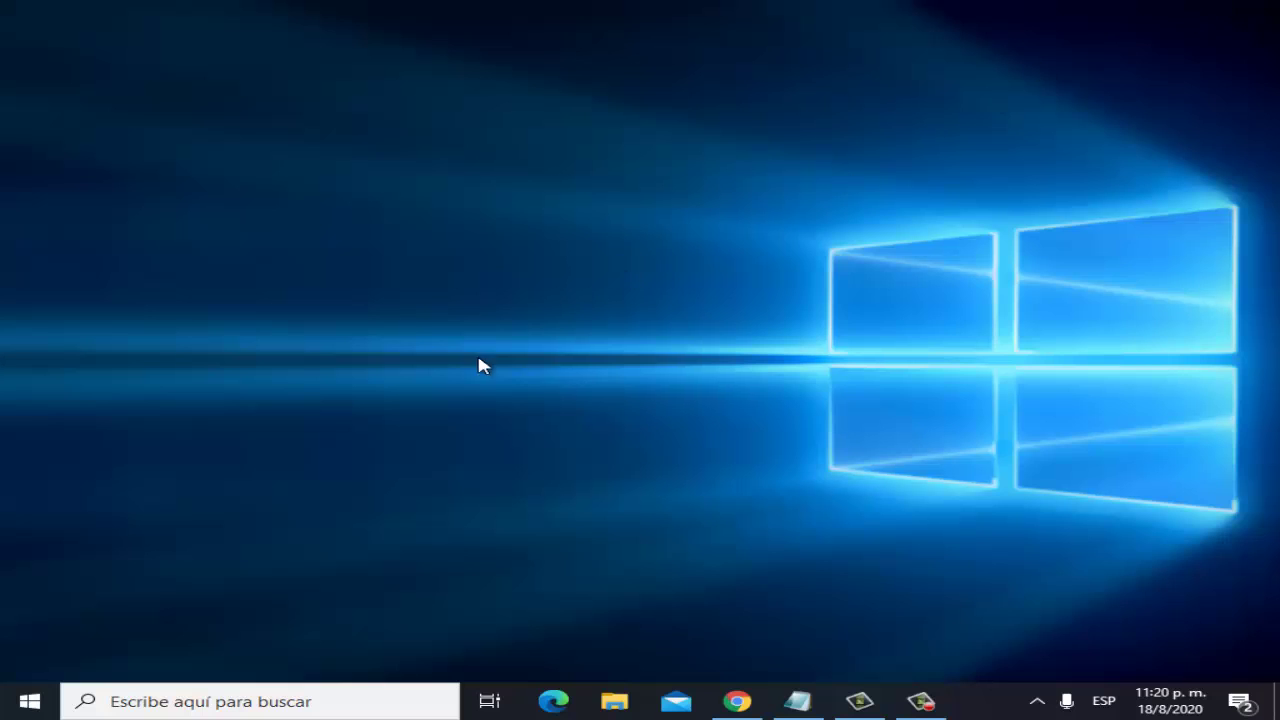
Search Windows for "cmd" and run Símbolo del sistema as administrator
{"action": "left_click", "coordinate": [192, 701]}
{"action": "type", "text": "cmd"}
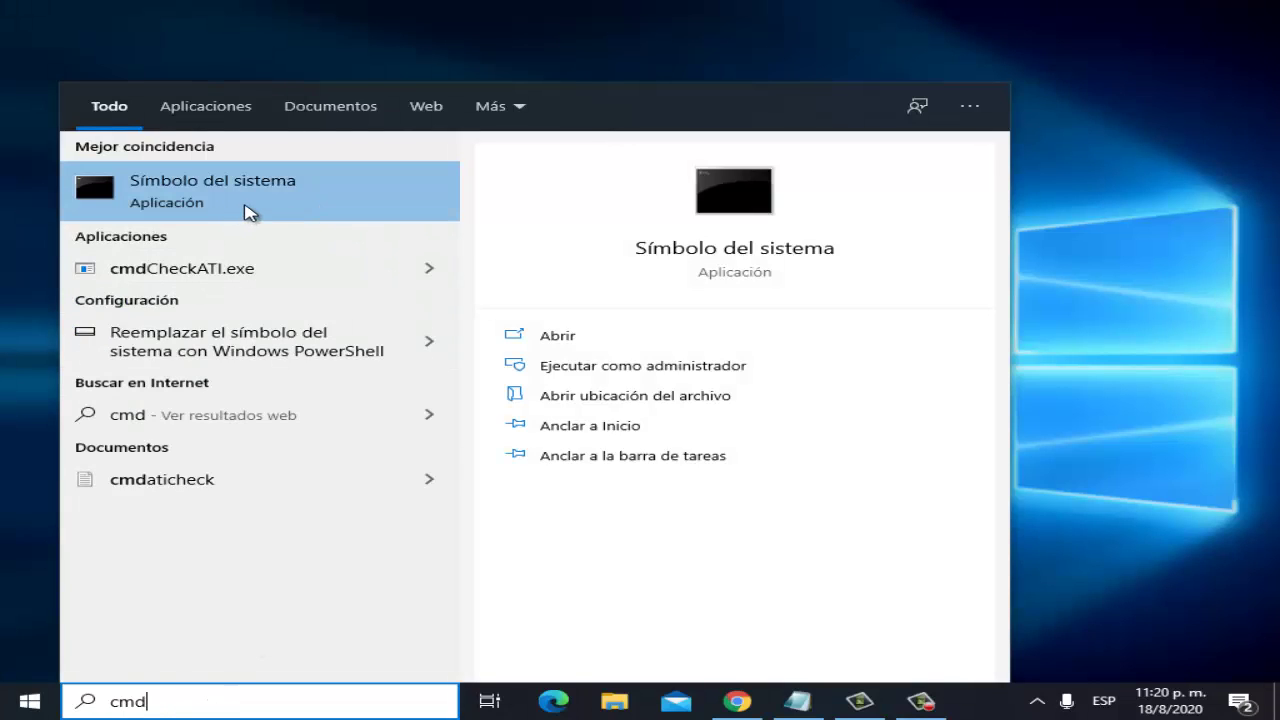
{"action": "right_click", "coordinate": [246, 212]}
{"action": "left_click", "coordinate": [306, 229]}
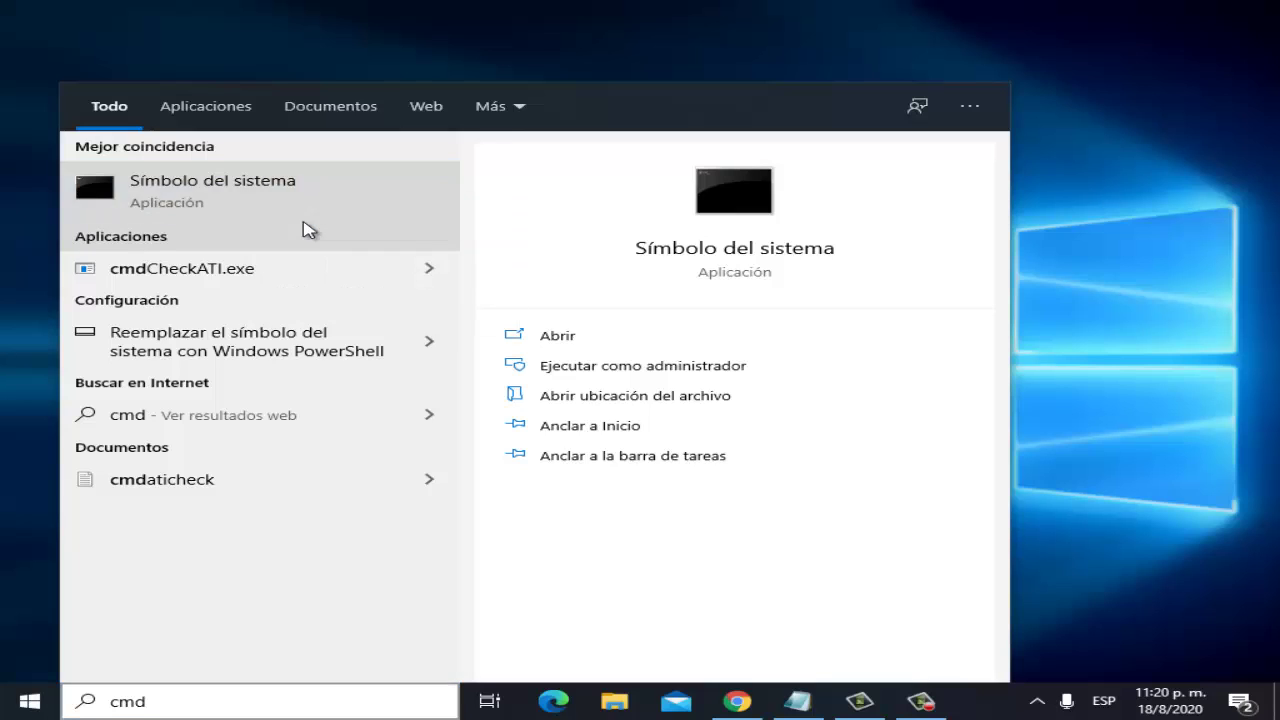
{"action": "right_click", "coordinate": [306, 229]}
{"action": "left_click", "coordinate": [306, 229]}
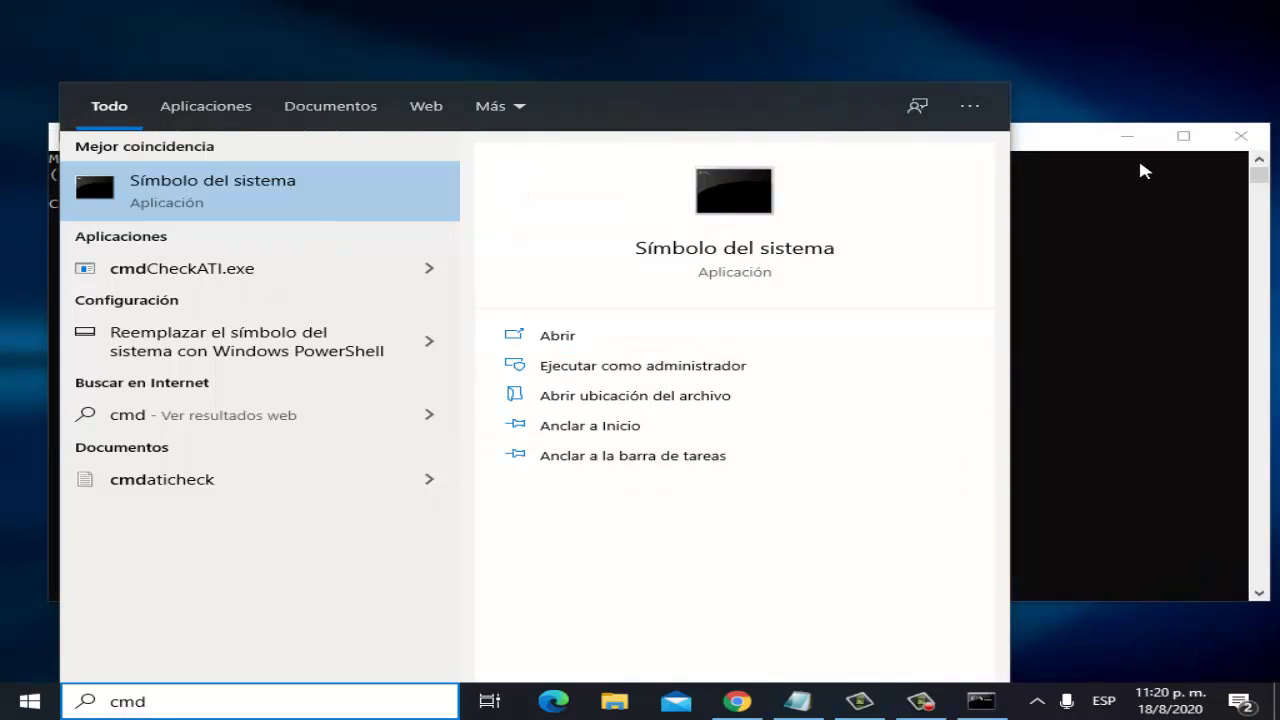
{"action": "left_click", "coordinate": [1095, 138]}
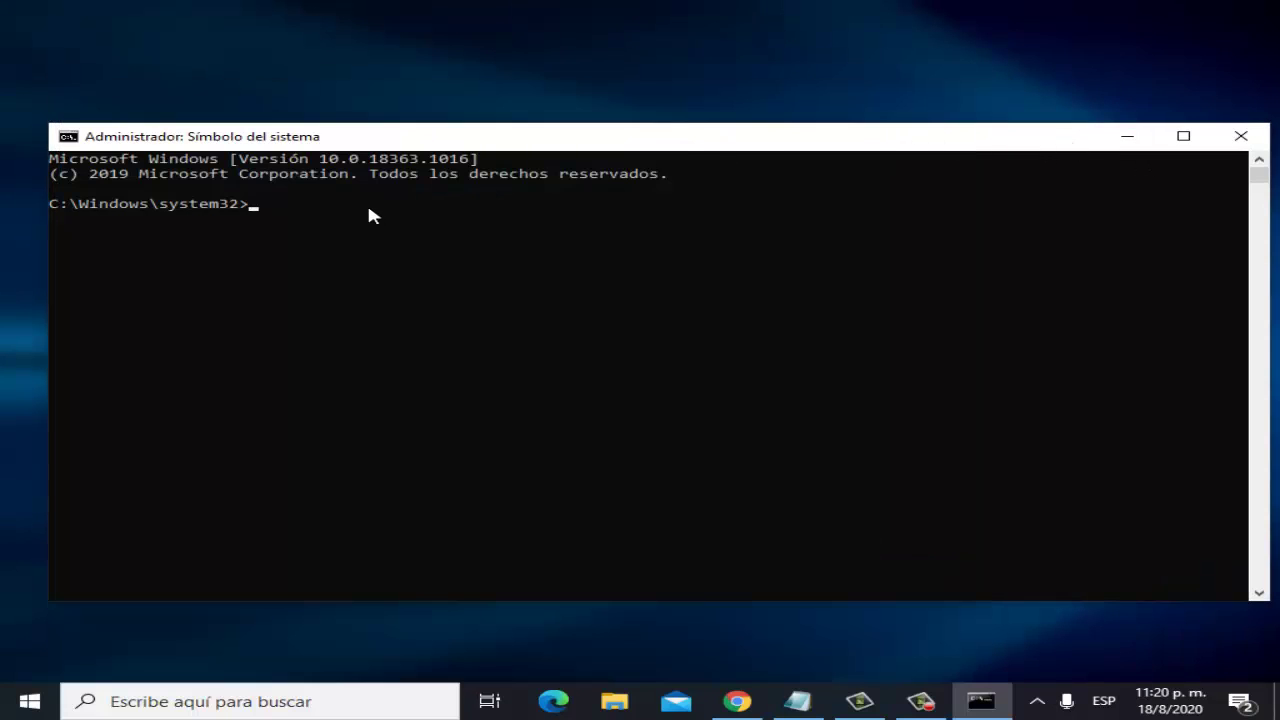
Enter the command sfc /scannow at the prompt without running it
{"action": "type", "text": "sfc"}
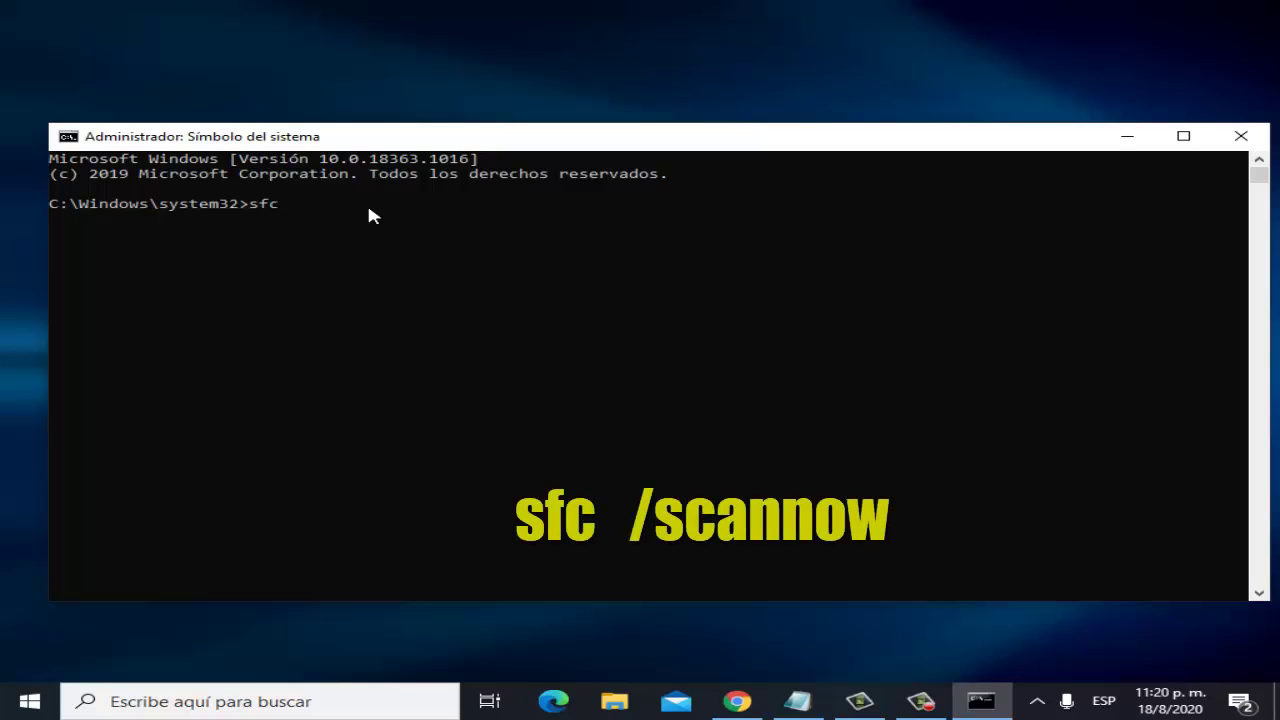
{"action": "type", "text": " /sca"}
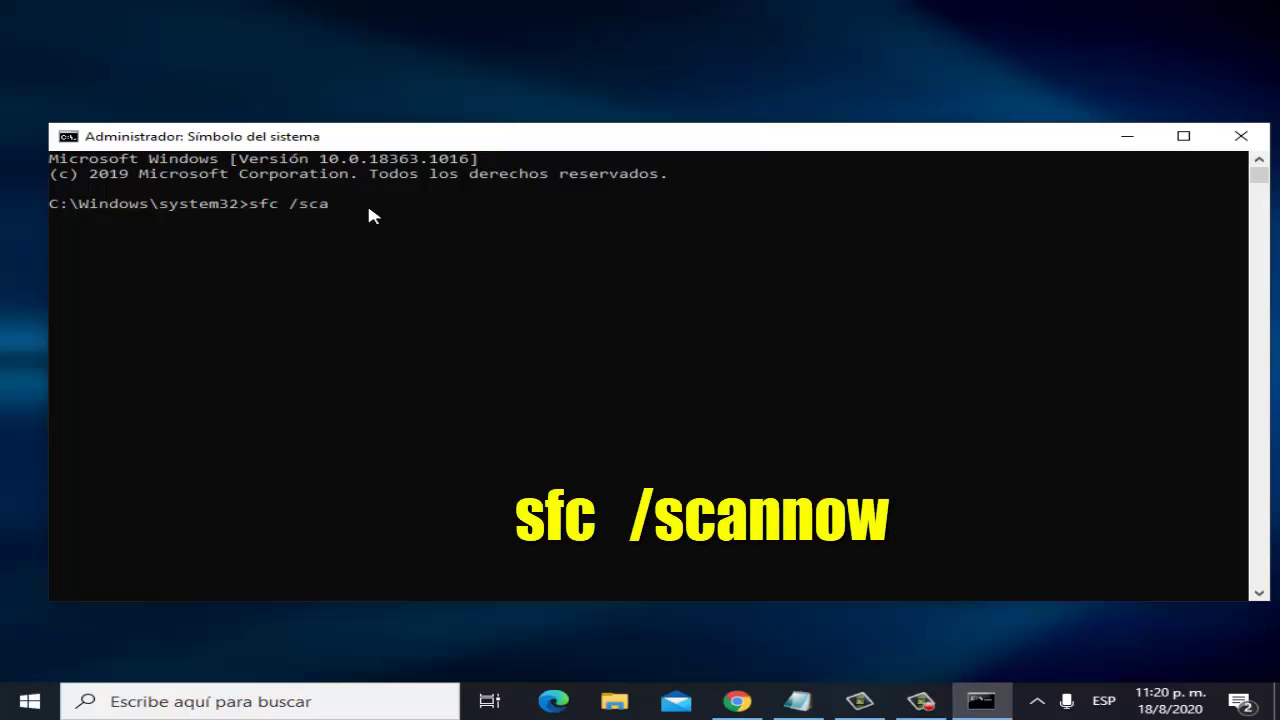
{"action": "type", "text": "nnow"}
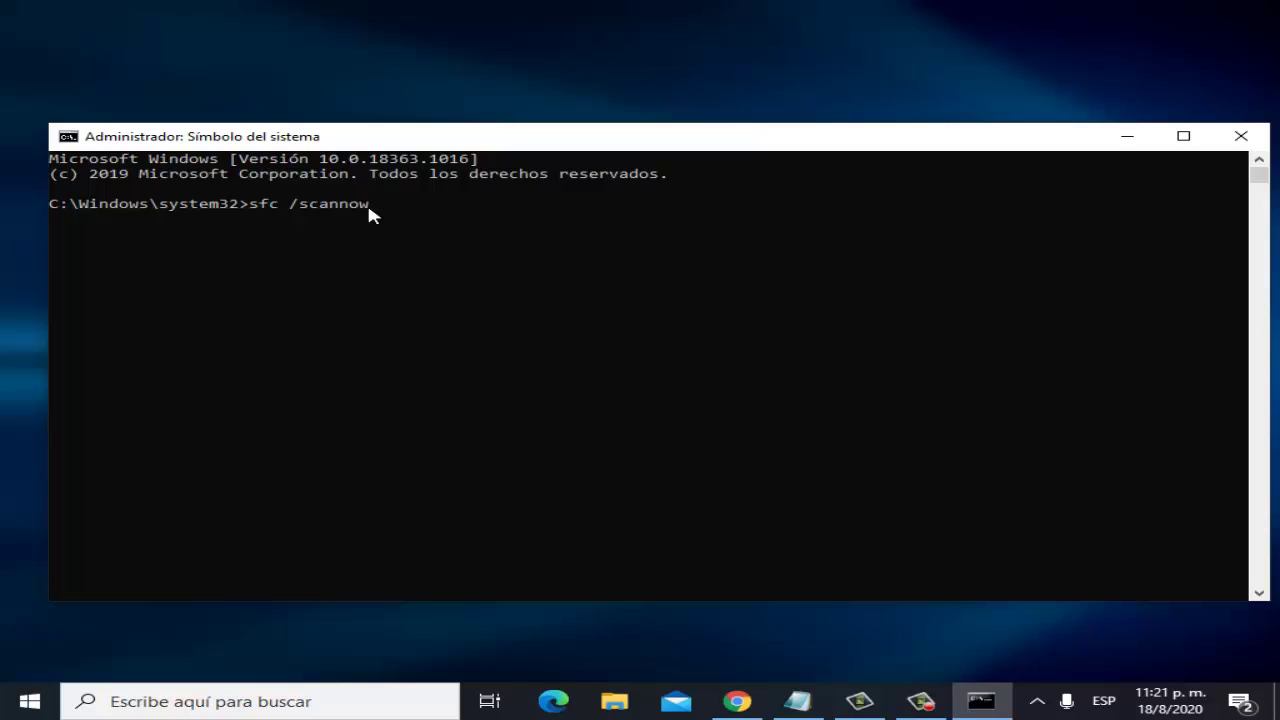
Erase the sfc /scannow command from the prompt
{"action": "key", "text": "BackSpace"}
{"action": "key", "text": "BackSpace"}
{"action": "key", "text": "BackSpace"}
{"action": "key", "text": "BackSpace"}
{"action": "key", "text": "BackSpace"}
{"action": "key", "text": "BackSpace"}
{"action": "key", "text": "BackSpace"}
{"action": "key", "text": "BackSpace"}
{"action": "key", "text": "BackSpace"}
{"action": "key", "text": "BackSpace"}
{"action": "key", "text": "BackSpace"}
{"action": "key", "text": "BackSpace"}
Copy the Dism.exe /online /Cleanup-Image /StartComponentCleanup line from the Notepad notes and paste it at the command prompt
{"action": "left_click", "coordinate": [797, 701]}
{"action": "left_click_drag", "start_coordinate": [560, 49], "coordinate": [5, 48]}
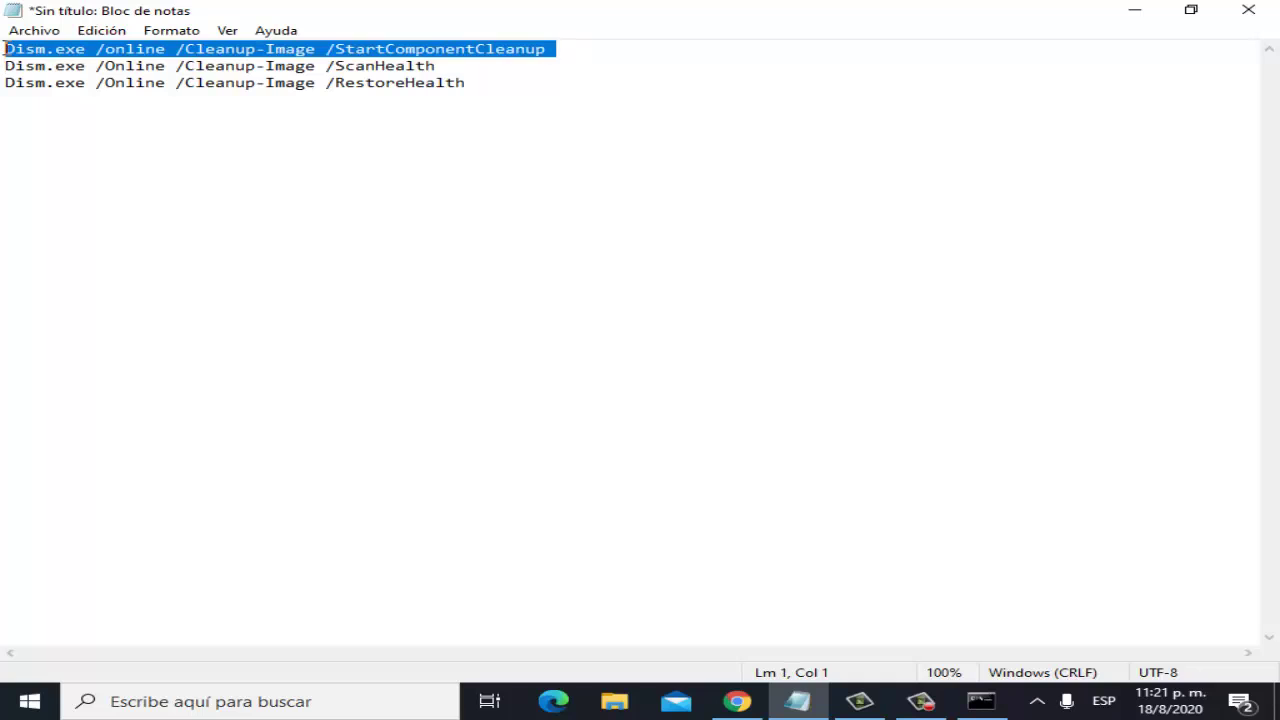
{"action": "right_click", "coordinate": [101, 49]}
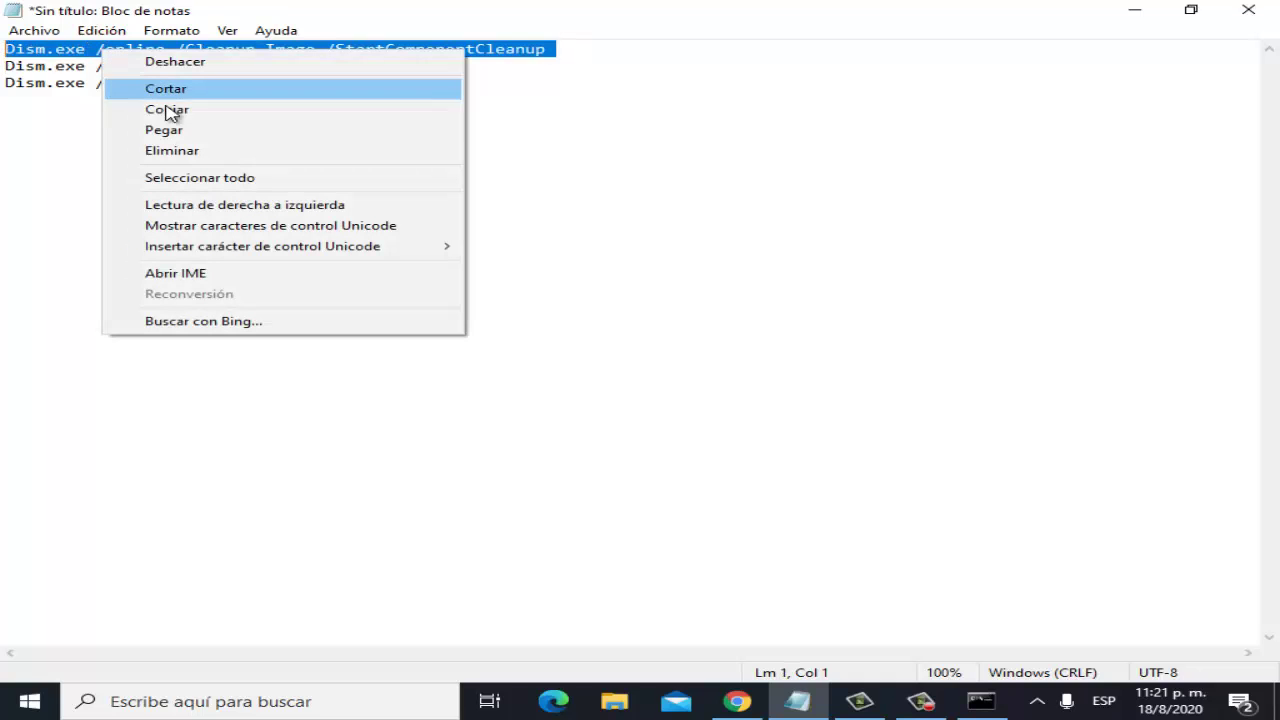
{"action": "left_click", "coordinate": [174, 110]}
{"action": "left_click", "coordinate": [1134, 10]}
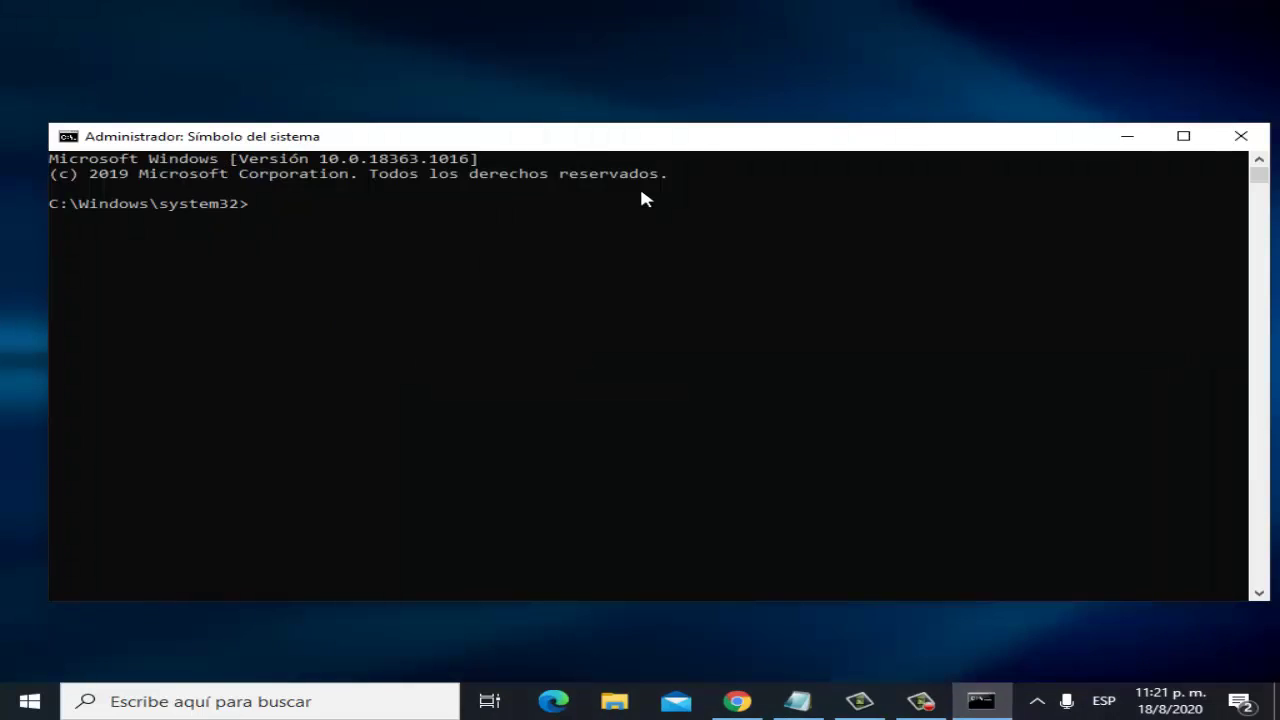
{"action": "right_click", "coordinate": [552, 150]}
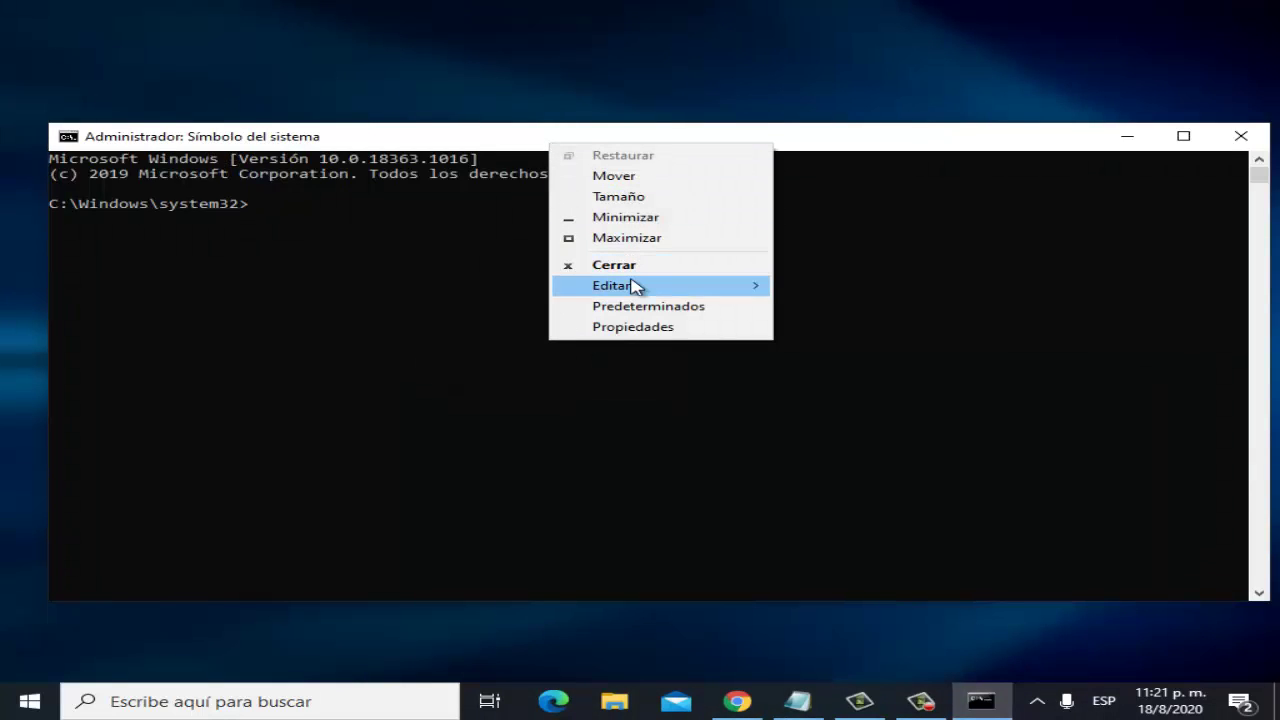
{"action": "mouse_move", "coordinate": [634, 286]}
{"action": "left_click", "coordinate": [828, 327]}
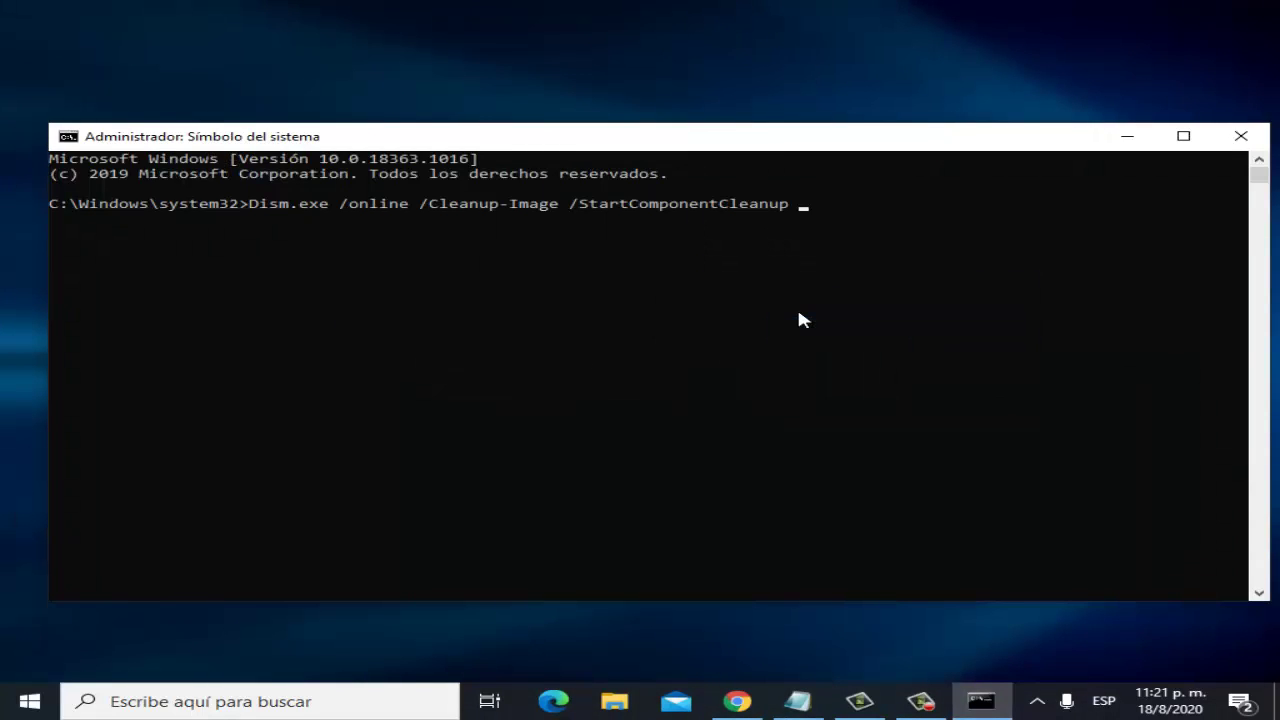
Erase the pasted StartComponentCleanup command from the prompt without running it
{"action": "key", "text": "BackSpace"}
{"action": "key", "text": "BackSpace"}
{"action": "key", "text": "BackSpace"}
{"action": "key", "text": "BackSpace"}
{"action": "key", "text": "BackSpace"}
{"action": "key", "text": "BackSpace"}
{"action": "key", "text": "BackSpace"}
{"action": "key", "text": "BackSpace"}
{"action": "key", "text": "BackSpace"}
{"action": "key", "text": "BackSpace"}
{"action": "key", "text": "BackSpace"}
{"action": "key", "text": "BackSpace"}
{"action": "key", "text": "BackSpace"}
{"action": "key", "text": "BackSpace"}
{"action": "key", "text": "BackSpace"}
{"action": "key", "text": "BackSpace"}
{"action": "key", "text": "BackSpace"}
{"action": "key", "text": "BackSpace"}
{"action": "key", "text": "BackSpace"}
{"action": "key", "text": "BackSpace"}
{"action": "key", "text": "BackSpace"}
{"action": "key", "text": "BackSpace"}
{"action": "key", "text": "BackSpace"}
{"action": "key", "text": "BackSpace"}
{"action": "key", "text": "BackSpace"}
{"action": "key", "text": "BackSpace"}
{"action": "key", "text": "BackSpace"}
{"action": "key", "text": "BackSpace"}
{"action": "key", "text": "BackSpace"}
{"action": "key", "text": "BackSpace"}
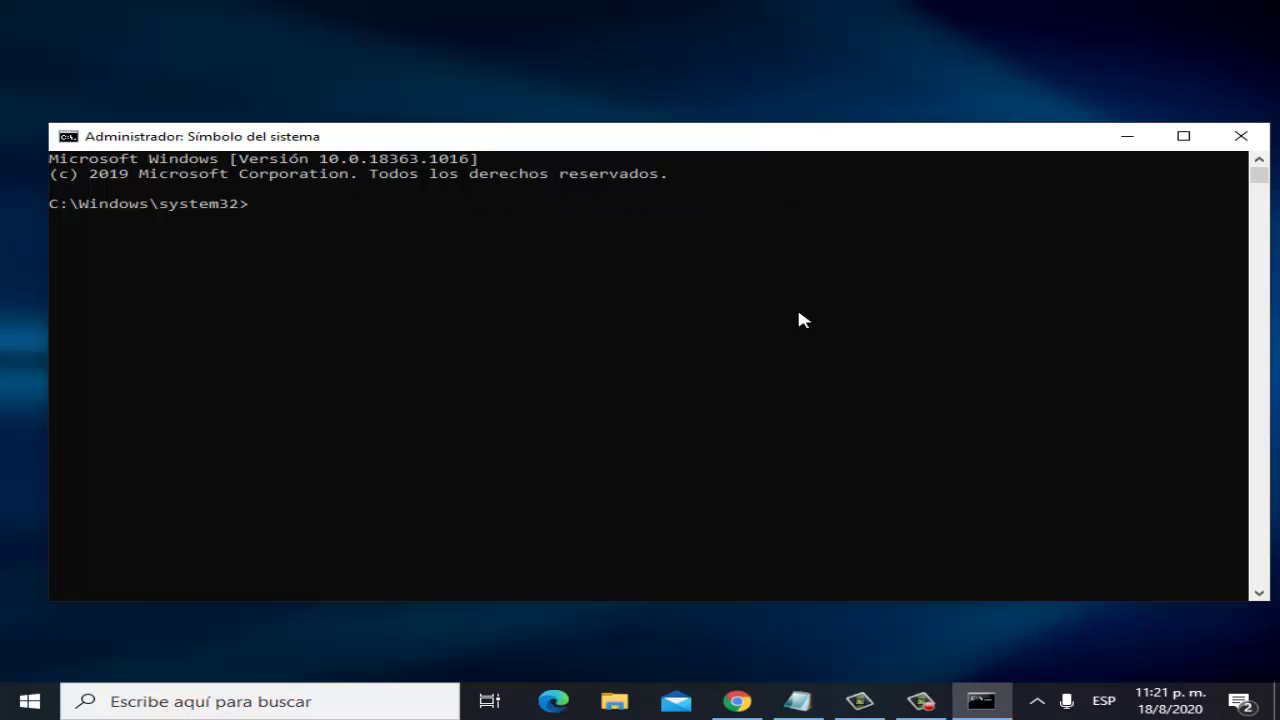
Review the Dism ScanHealth and RestoreHealth commands in the Notepad notes, and return to the command prompt
{"action": "left_click", "coordinate": [797, 701]}
{"action": "left_click_drag", "start_coordinate": [437, 65], "coordinate": [4, 66]}
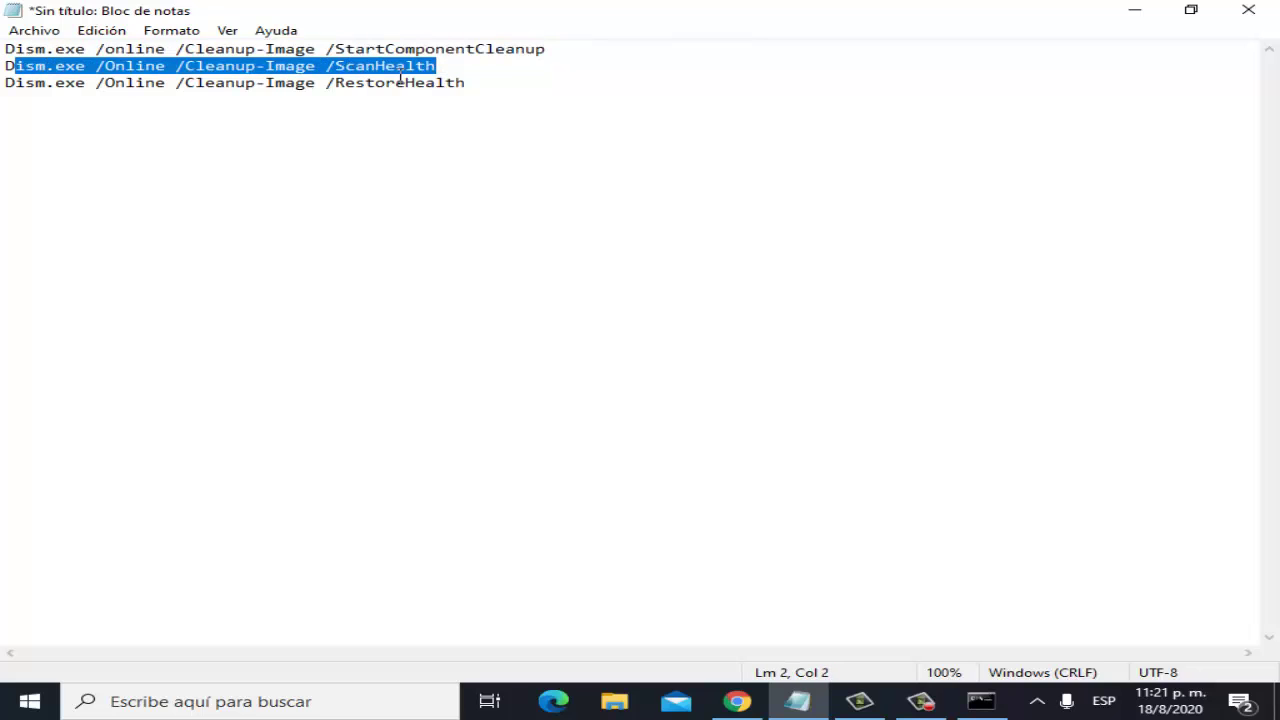
{"action": "left_click", "coordinate": [503, 94]}
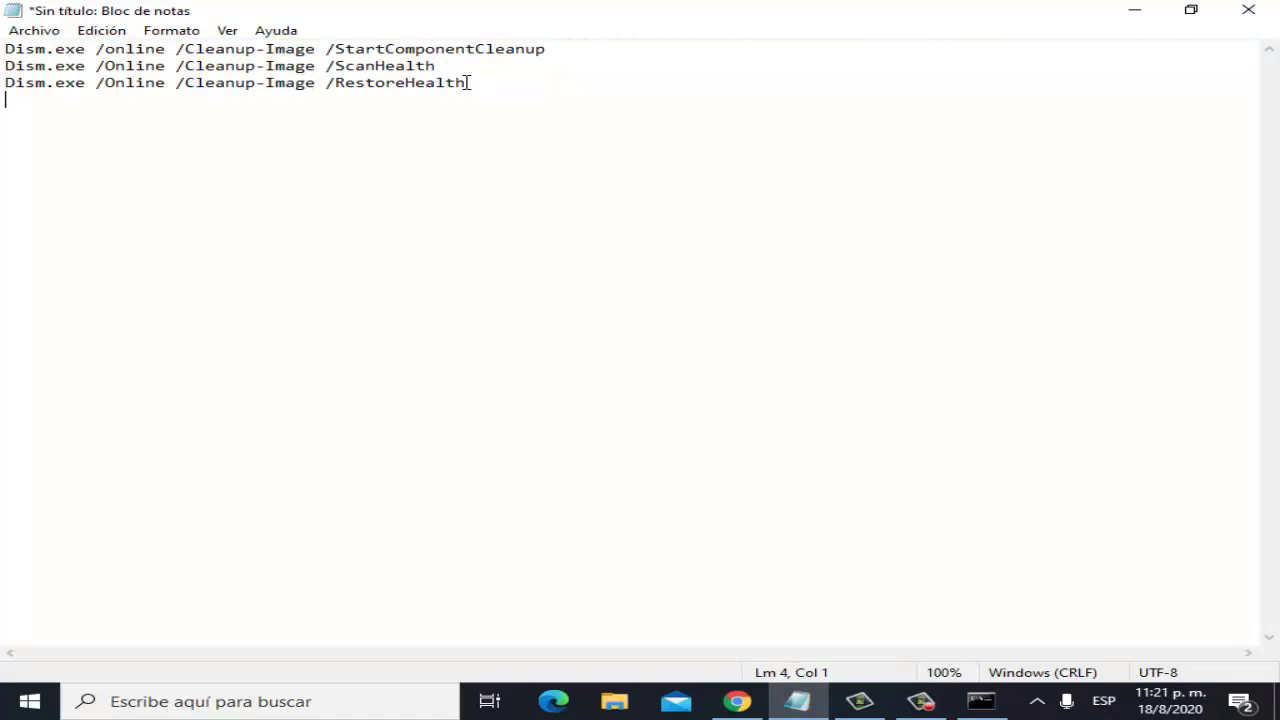
{"action": "left_click", "coordinate": [1134, 14]}
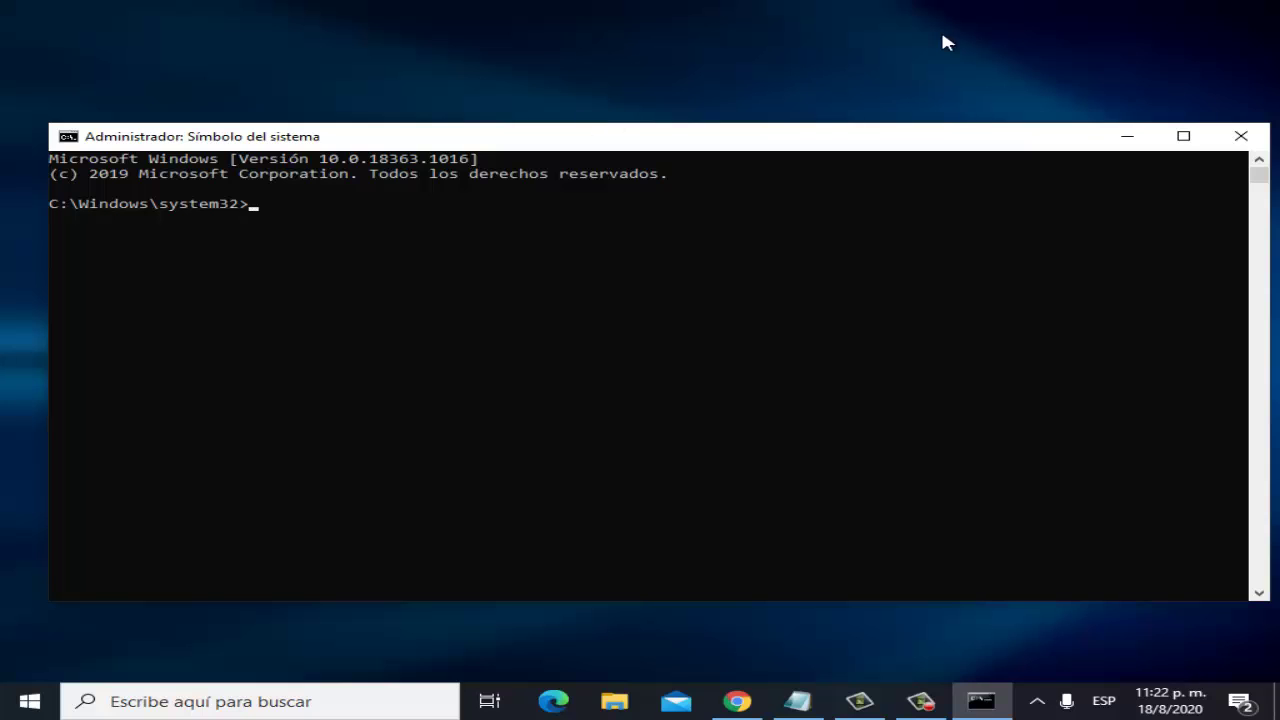
Close the command prompt, search Windows for "regedit" and run the Editor del Registro as administrator
{"action": "left_click", "coordinate": [1243, 138]}
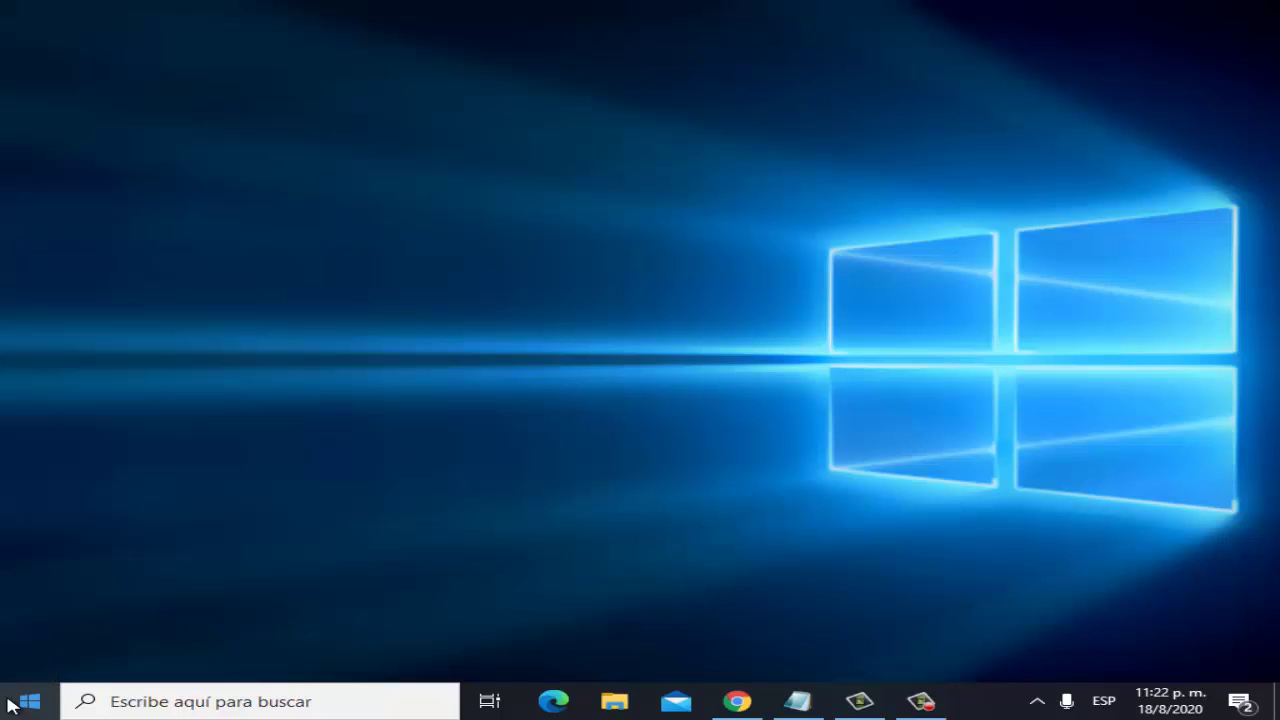
{"action": "left_click", "coordinate": [155, 702]}
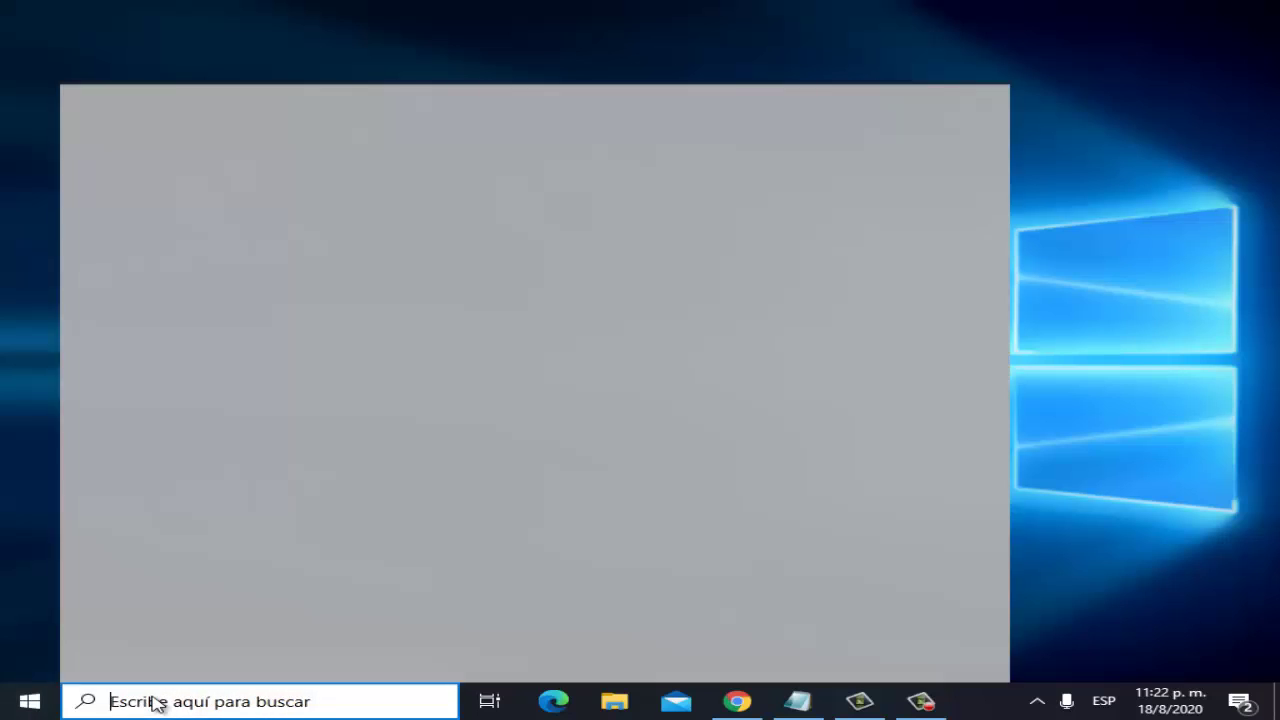
{"action": "type", "text": "re"}
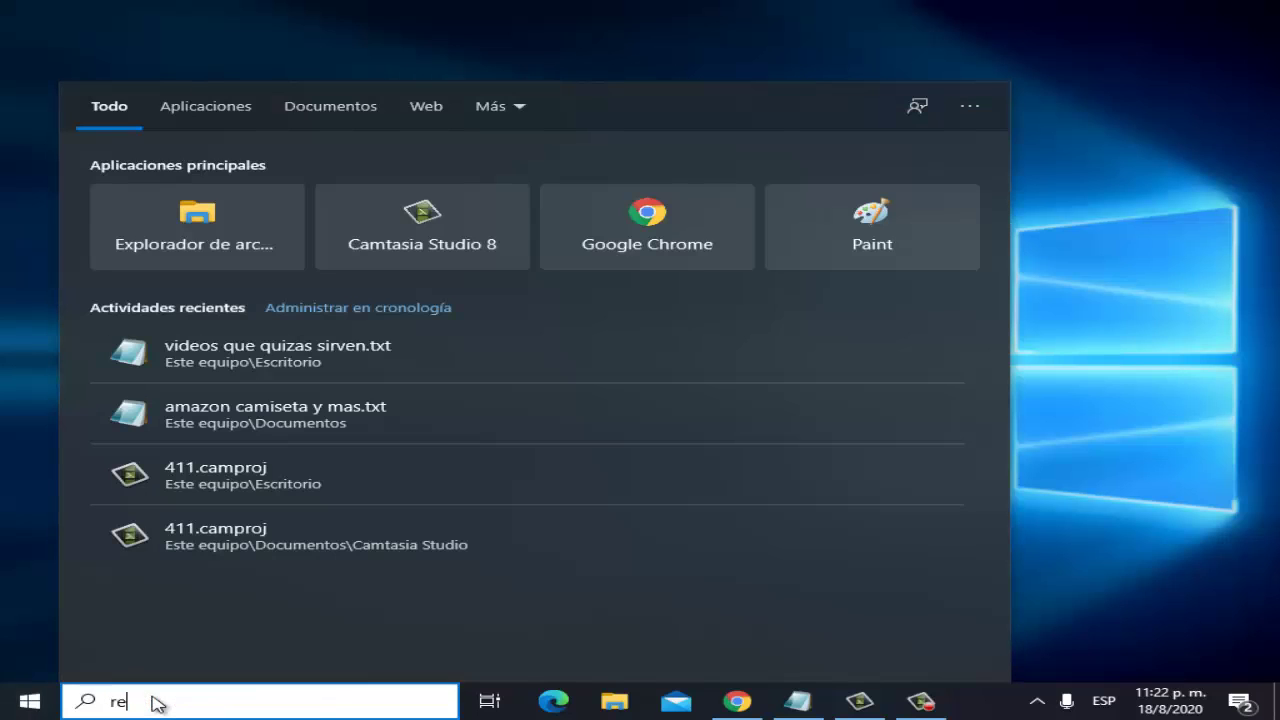
{"action": "type", "text": "gedit"}
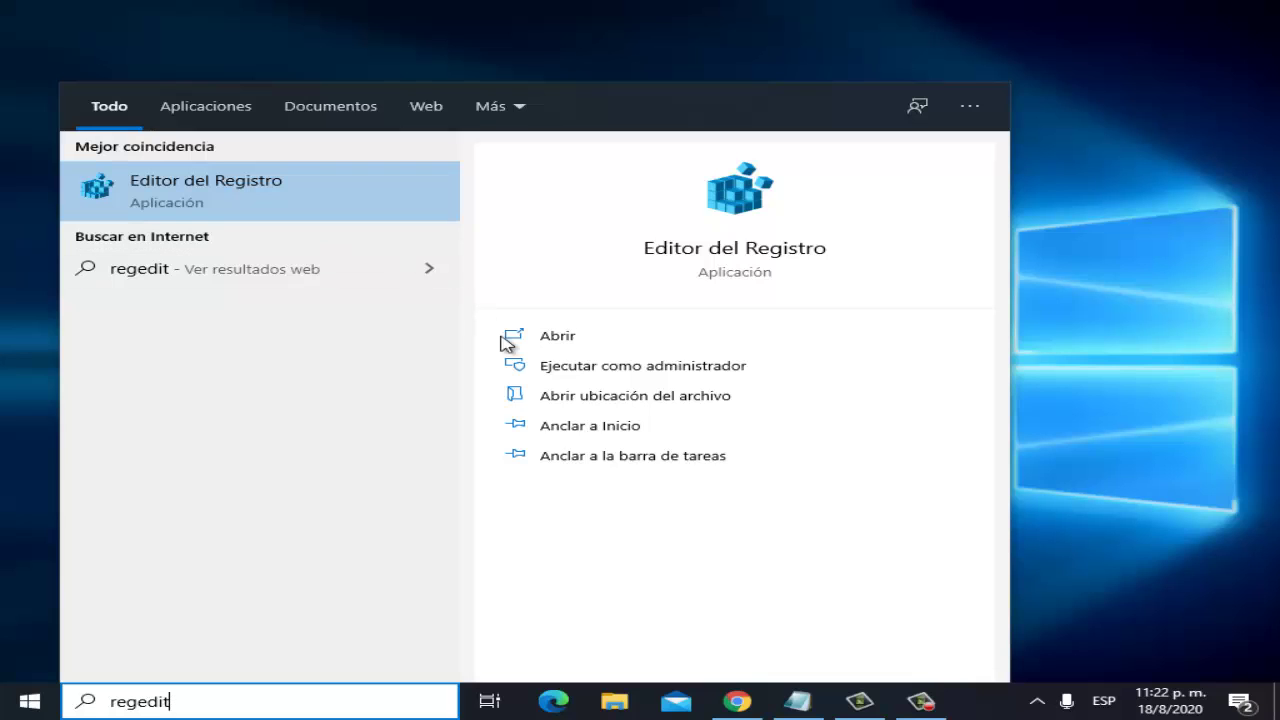
{"action": "right_click", "coordinate": [291, 195]}
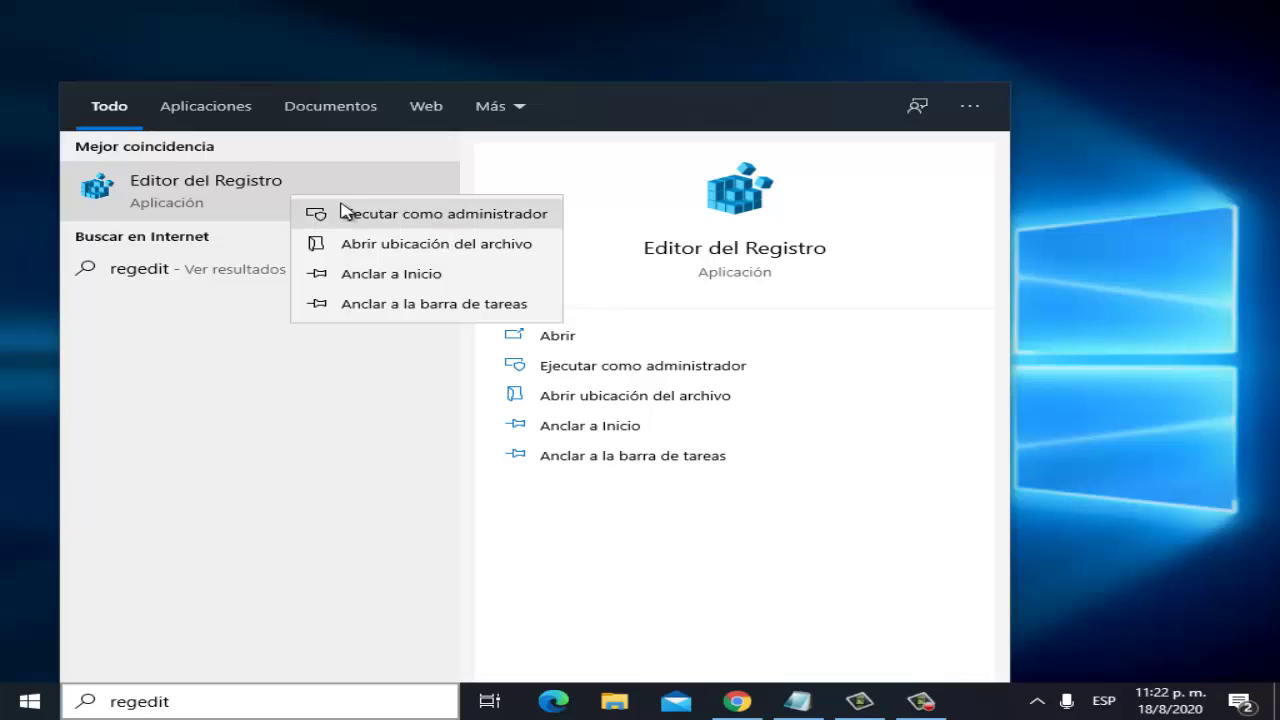
{"action": "left_click", "coordinate": [341, 206]}
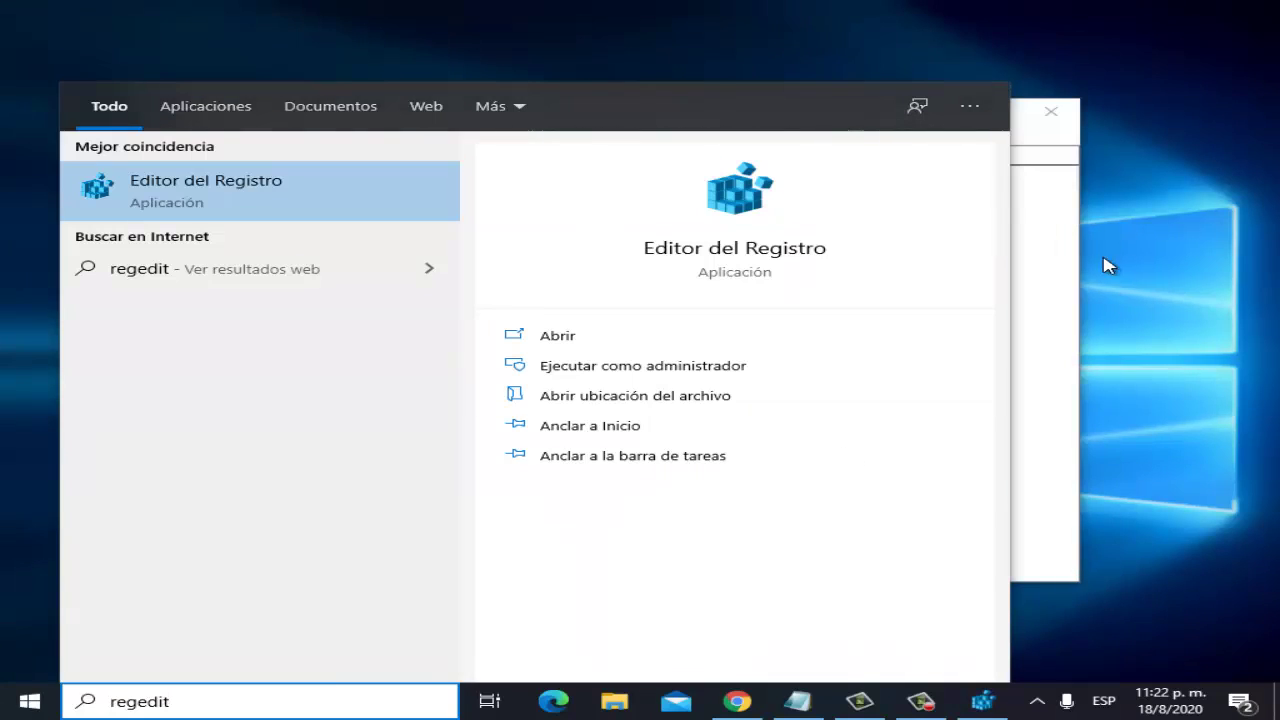
{"action": "left_click", "coordinate": [1050, 214]}
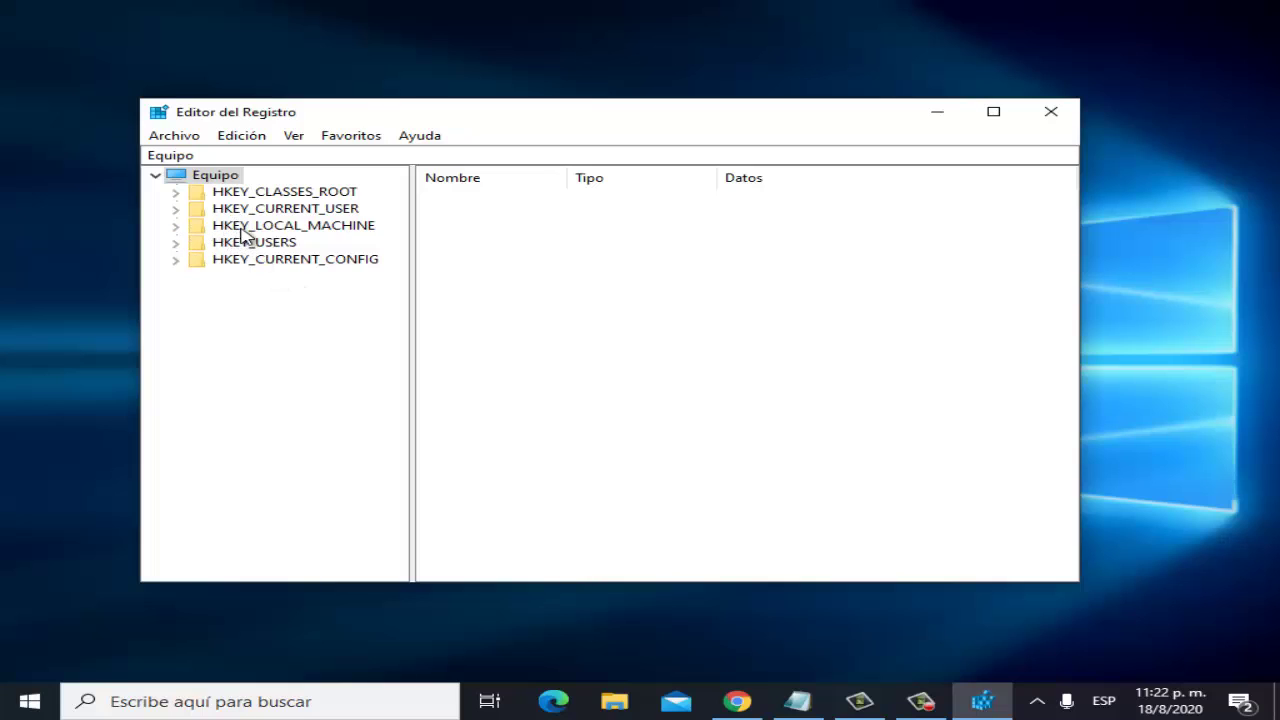
Expand the registry tree through HKEY_LOCAL_MACHINE and SOFTWARE down to the Microsoft key
{"action": "left_click", "coordinate": [178, 228]}
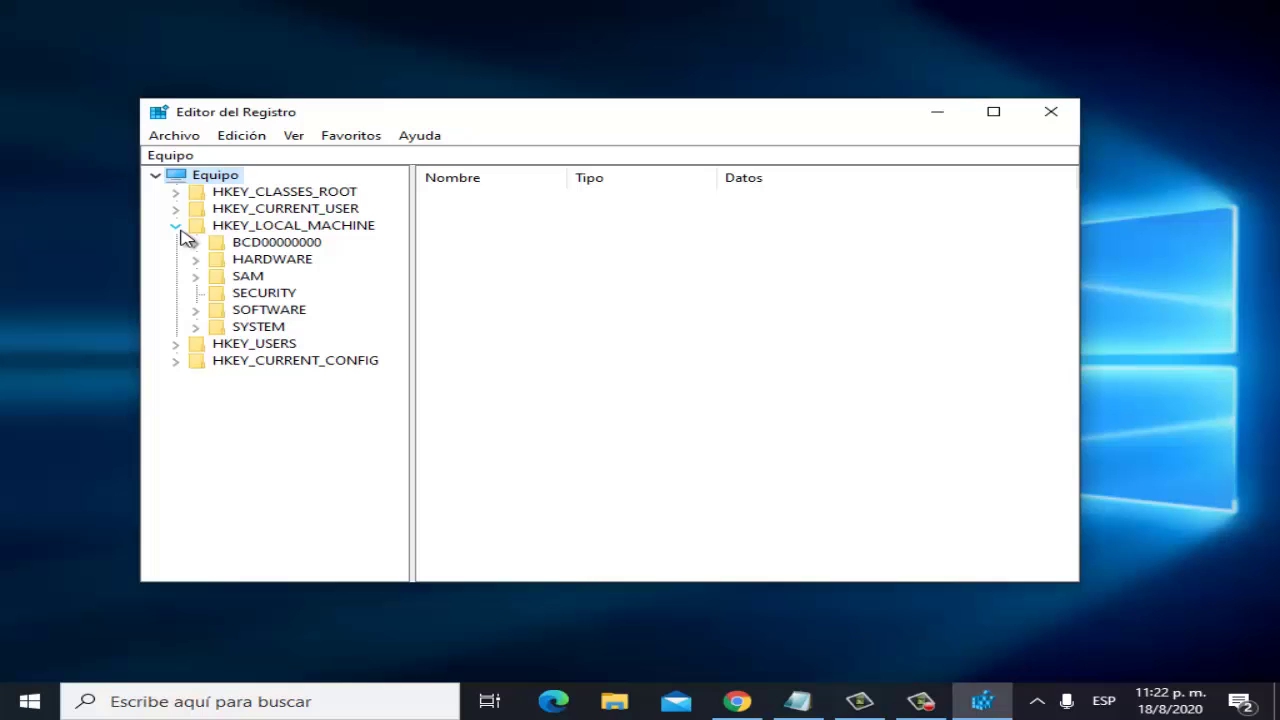
{"action": "left_click", "coordinate": [197, 311]}
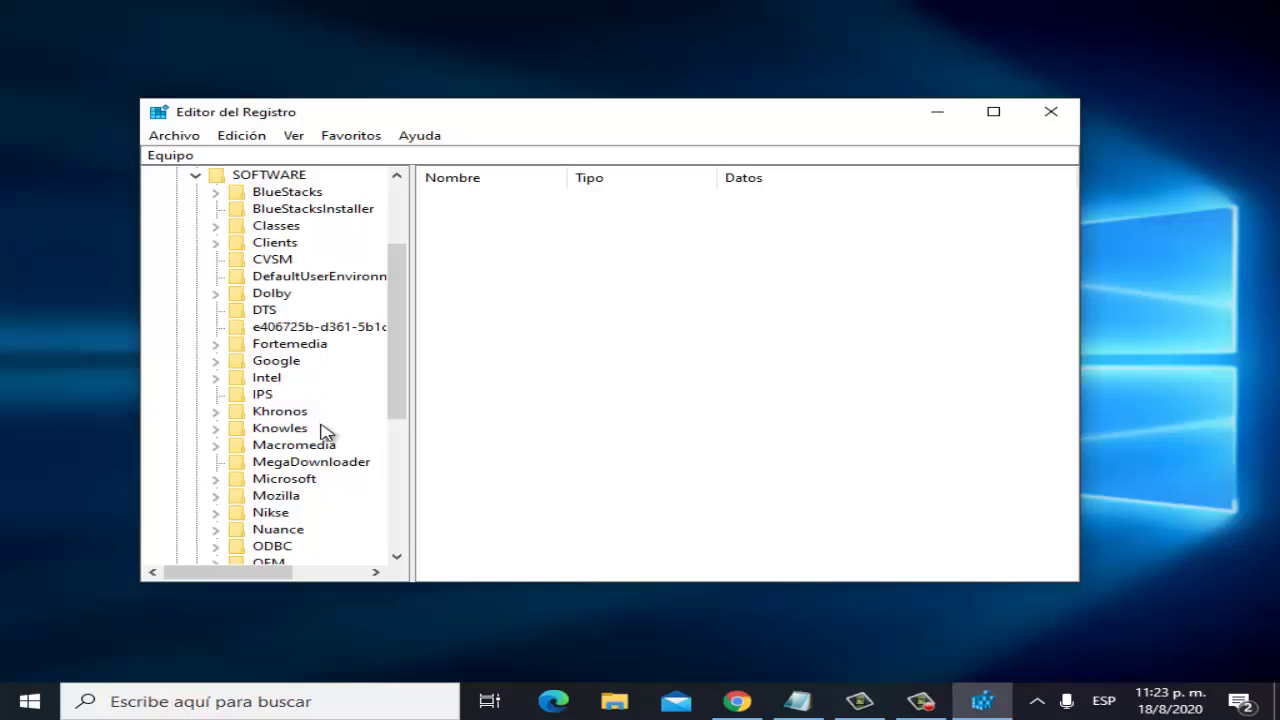
{"action": "scroll", "coordinate": [315, 442], "scroll_direction": "down", "scroll_amount": 1}
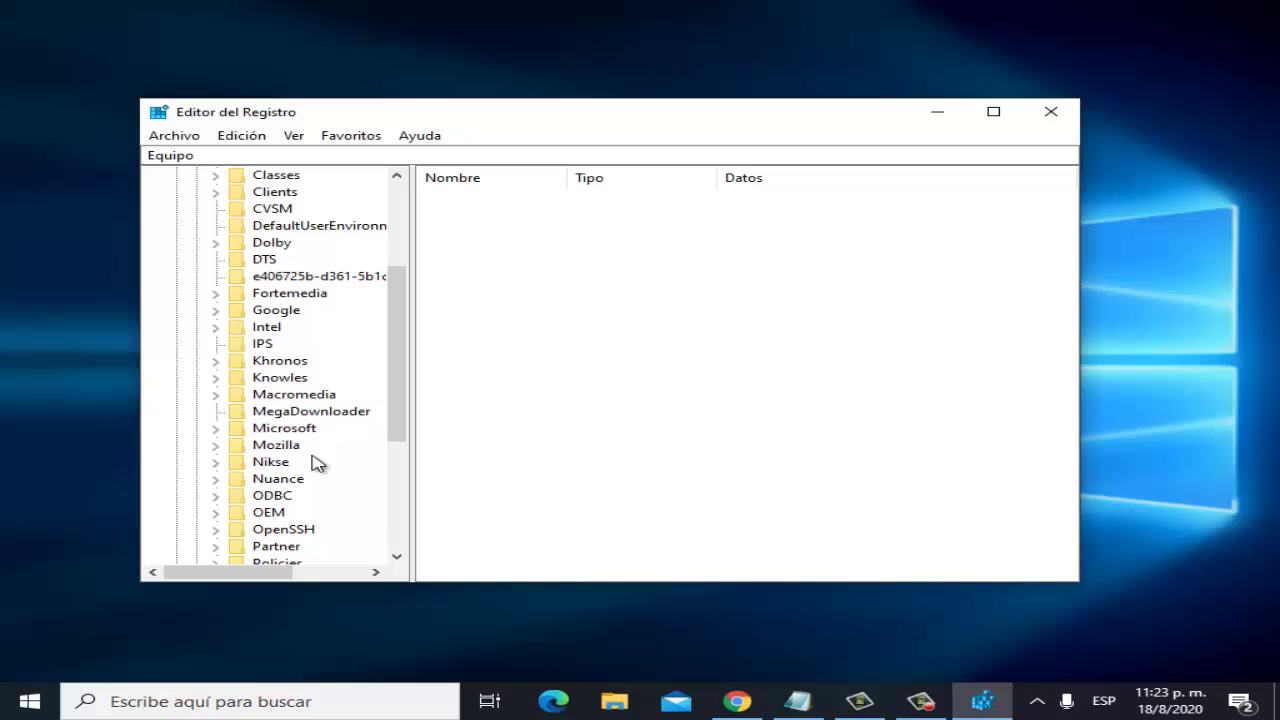
{"action": "left_click", "coordinate": [217, 432]}
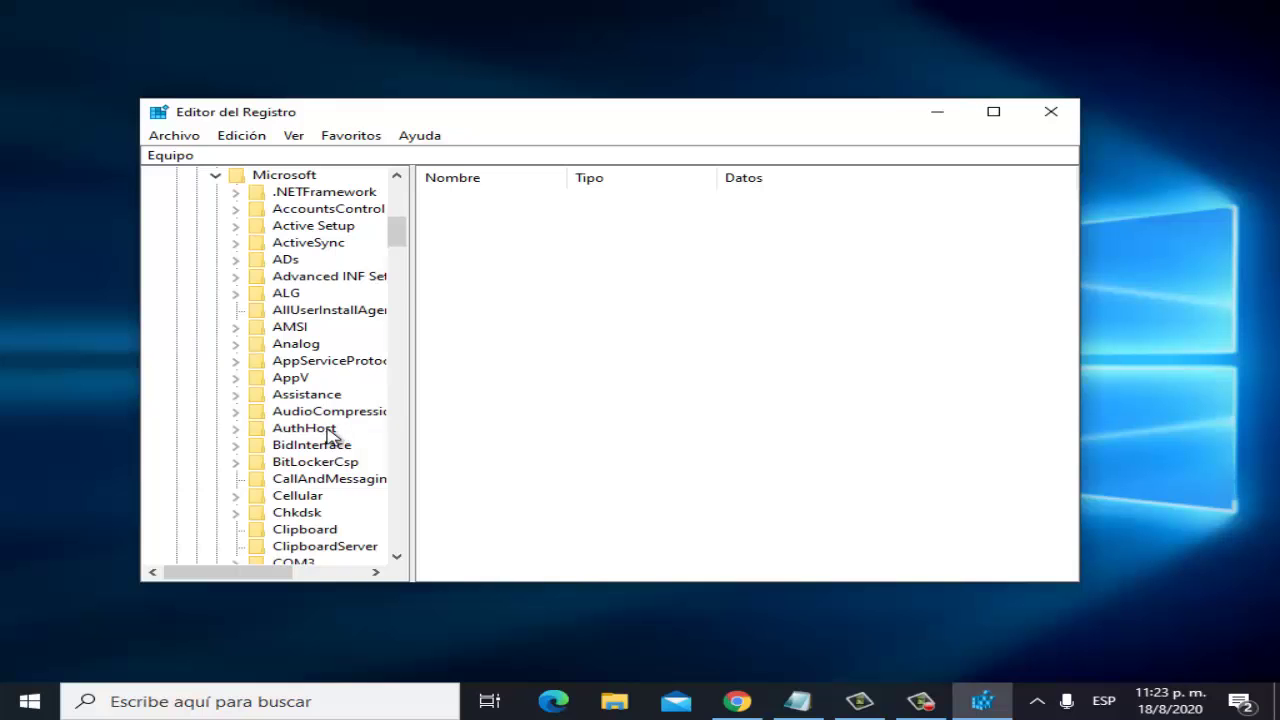
Expand the Windows key under Microsoft, and its CurrentVersion subkey
{"action": "scroll", "coordinate": [330, 432], "scroll_direction": "down", "scroll_amount": 20}
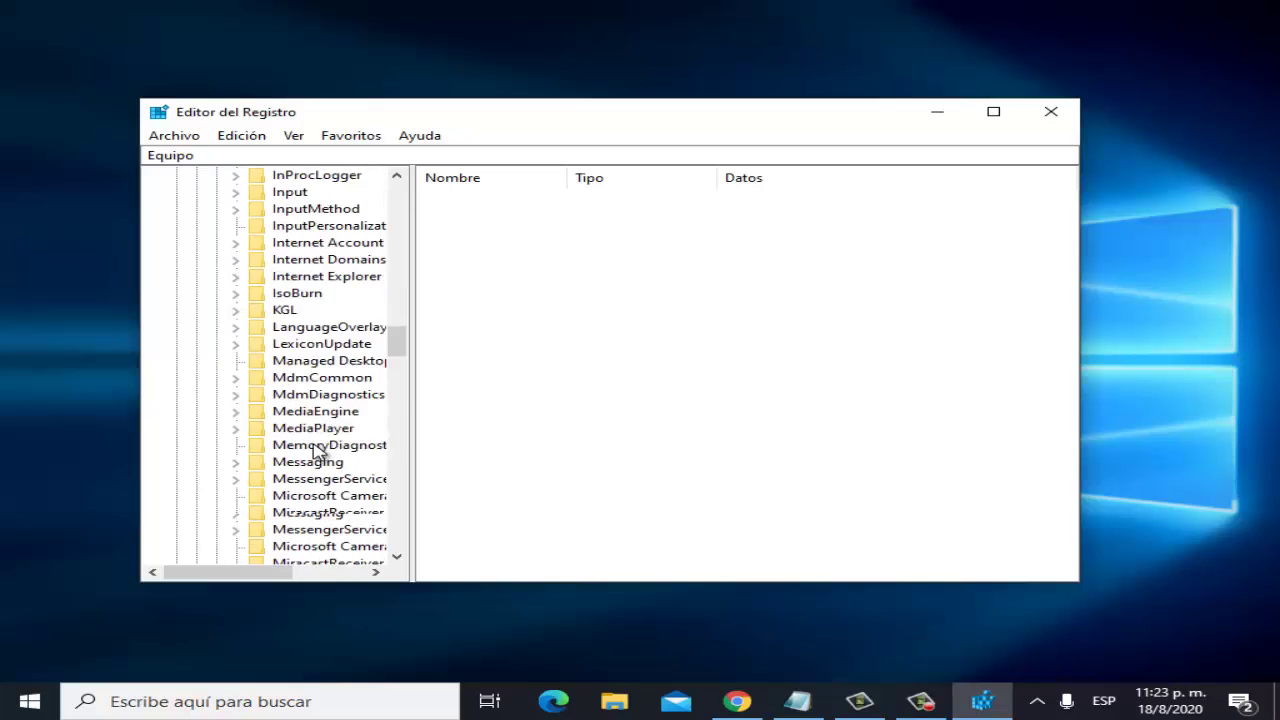
{"action": "scroll", "coordinate": [313, 452], "scroll_direction": "down", "scroll_amount": 20}
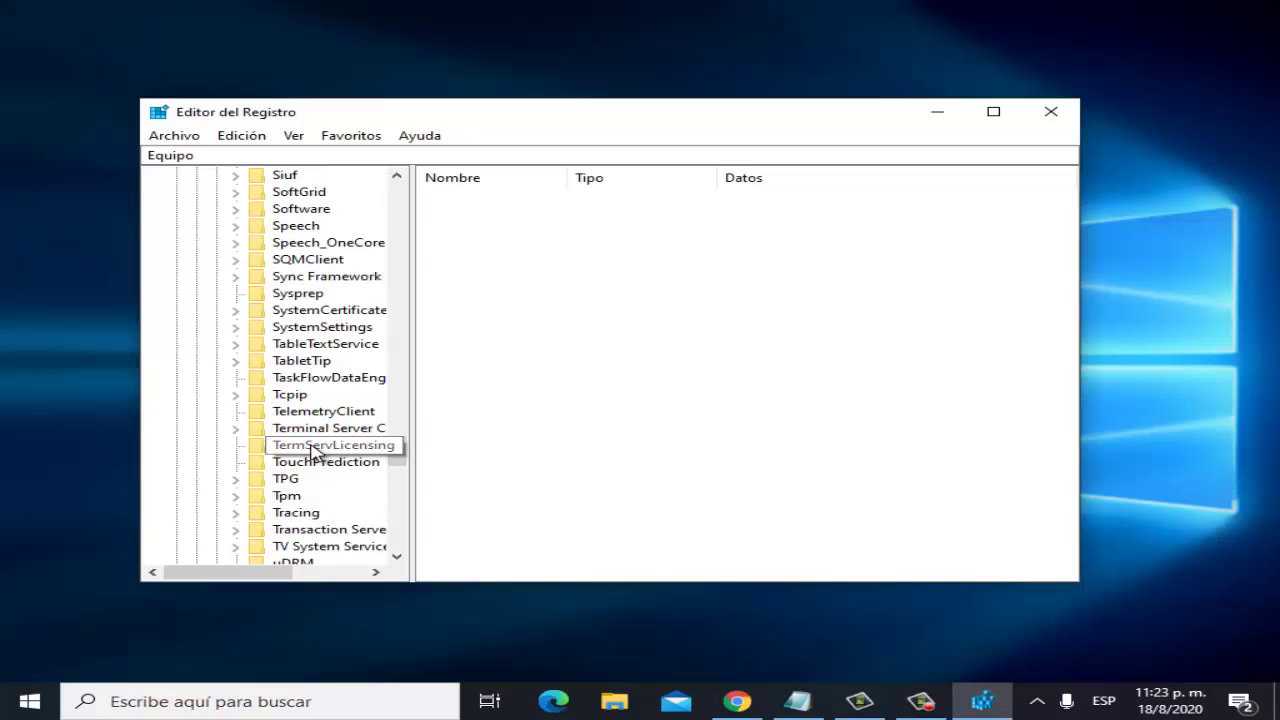
{"action": "scroll", "coordinate": [313, 452], "scroll_direction": "down", "scroll_amount": 10}
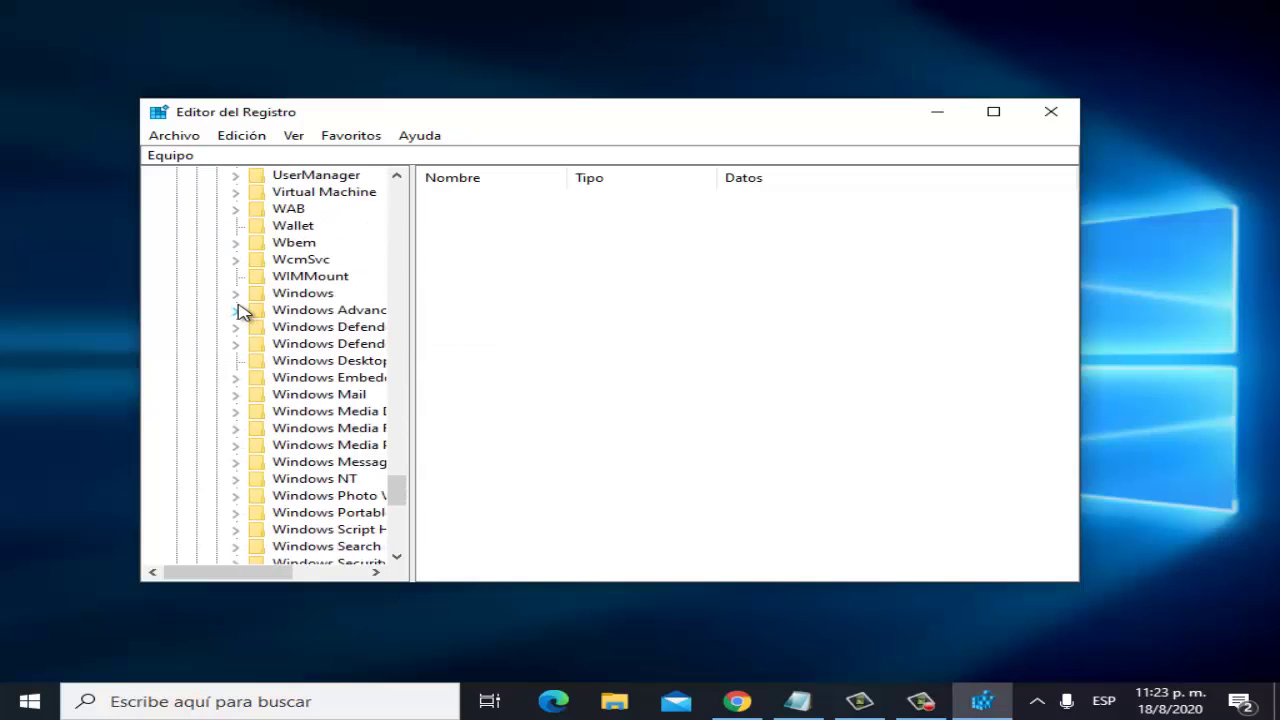
{"action": "left_click", "coordinate": [234, 295]}
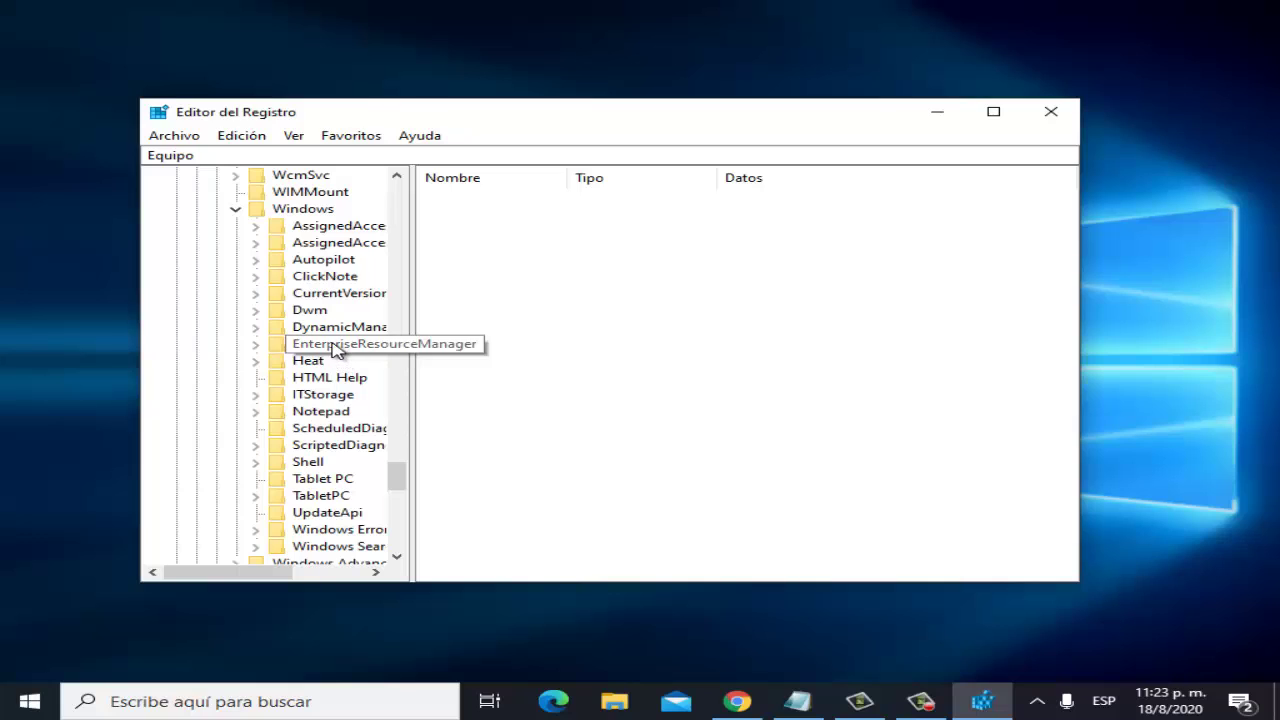
{"action": "left_click", "coordinate": [255, 296]}
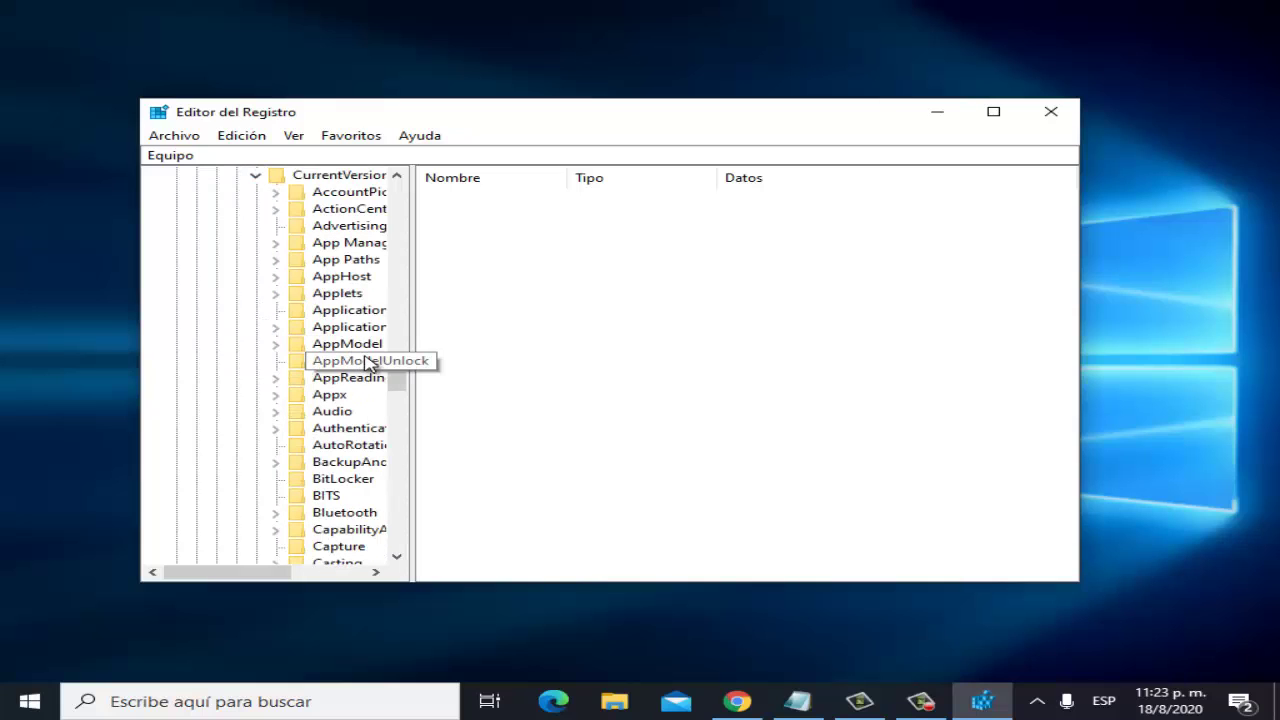
Expand Policies under CurrentVersion and open its System key to list the values it holds
{"action": "scroll", "coordinate": [340, 408], "scroll_direction": "down", "scroll_amount": 15}
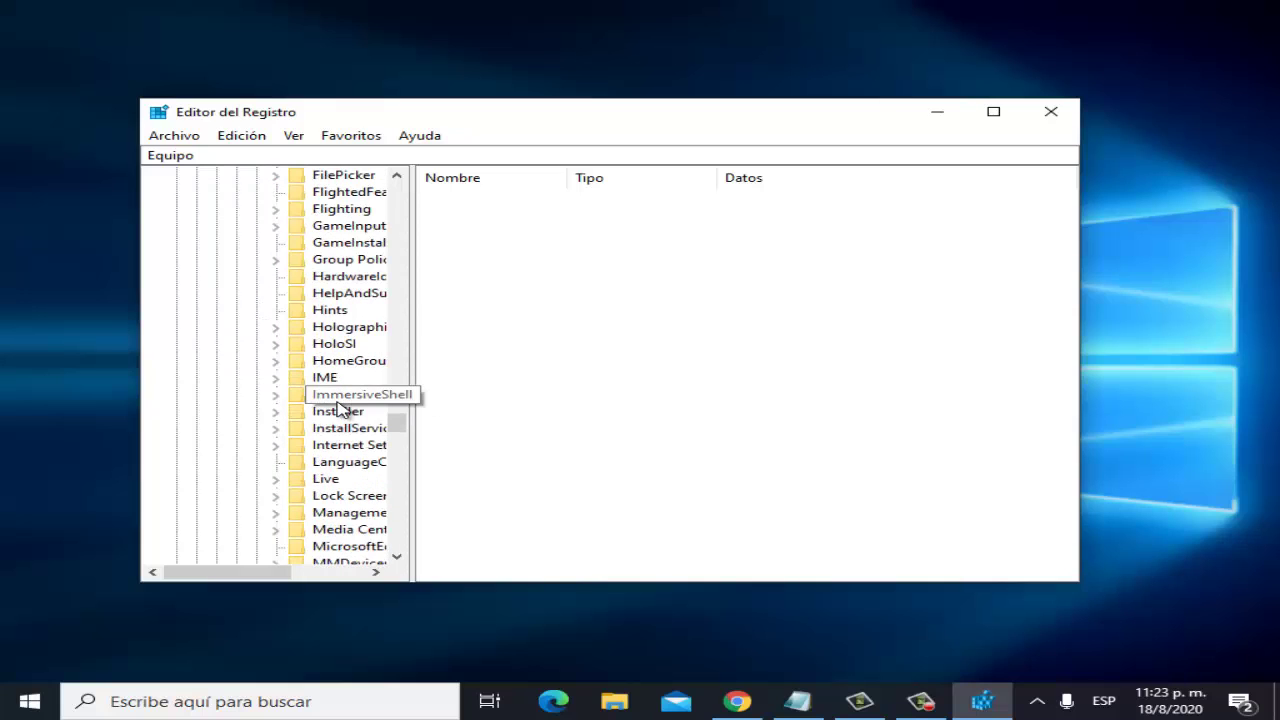
{"action": "scroll", "coordinate": [340, 408], "scroll_direction": "down", "scroll_amount": 13}
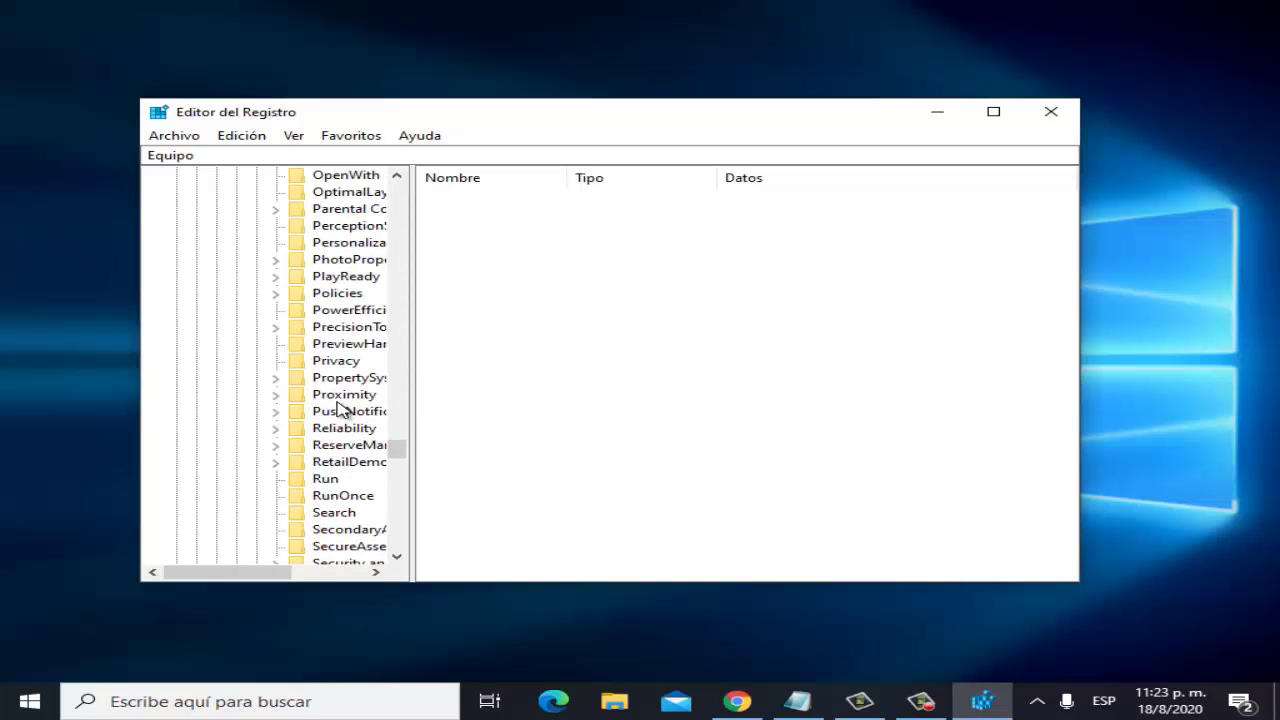
{"action": "scroll", "coordinate": [340, 408], "scroll_direction": "down", "scroll_amount": 2}
{"action": "scroll", "coordinate": [337, 410], "scroll_direction": "up", "scroll_amount": 1}
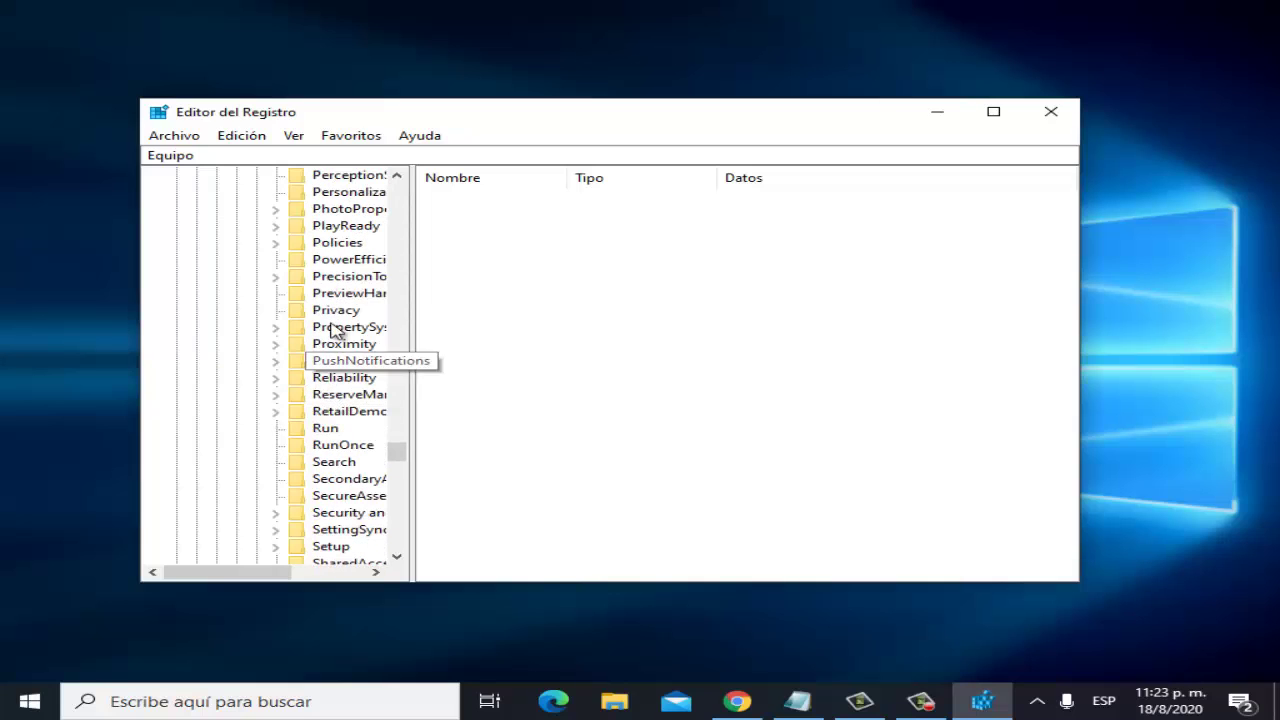
{"action": "left_click", "coordinate": [276, 243]}
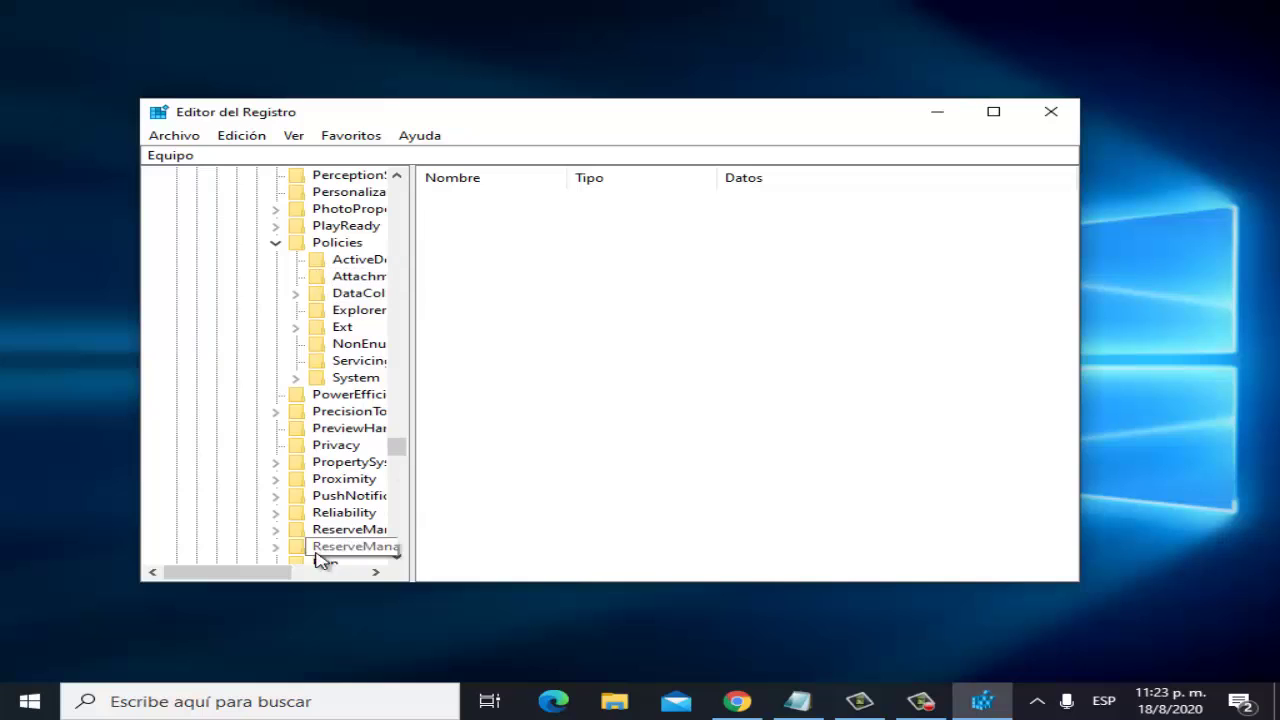
{"action": "left_click_drag", "start_coordinate": [286, 574], "coordinate": [337, 578]}
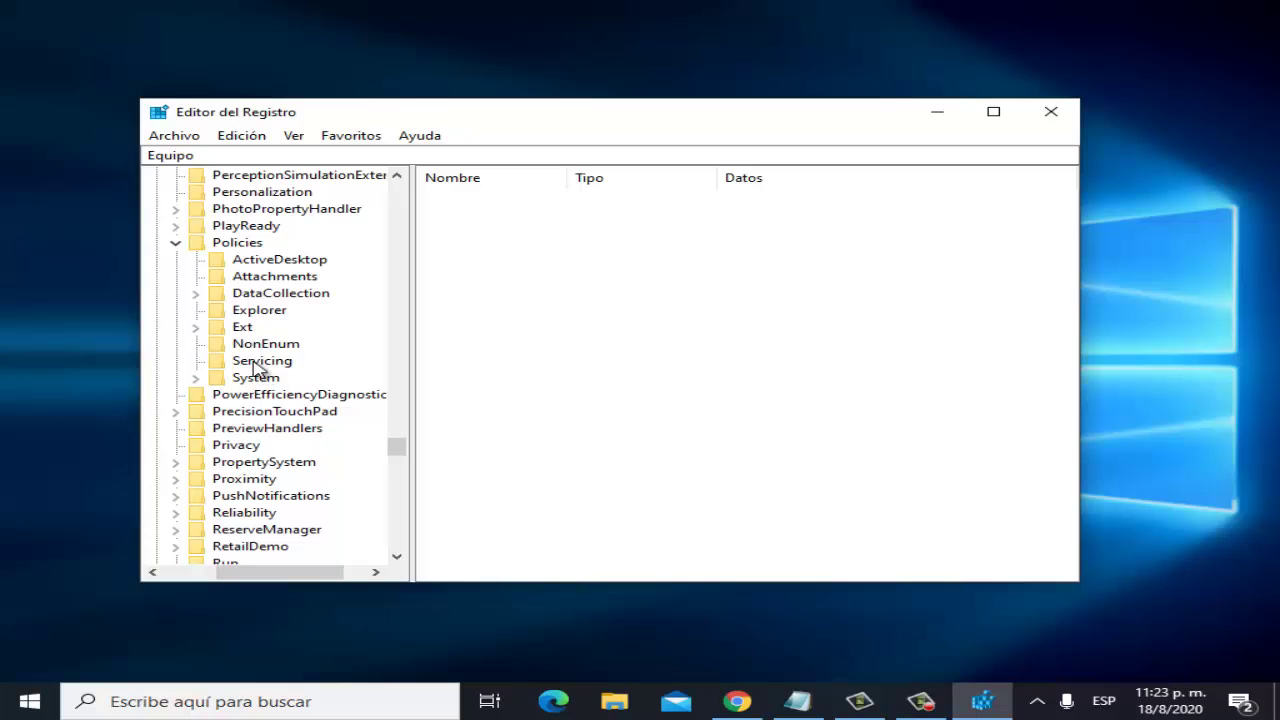
{"action": "left_click", "coordinate": [196, 379]}
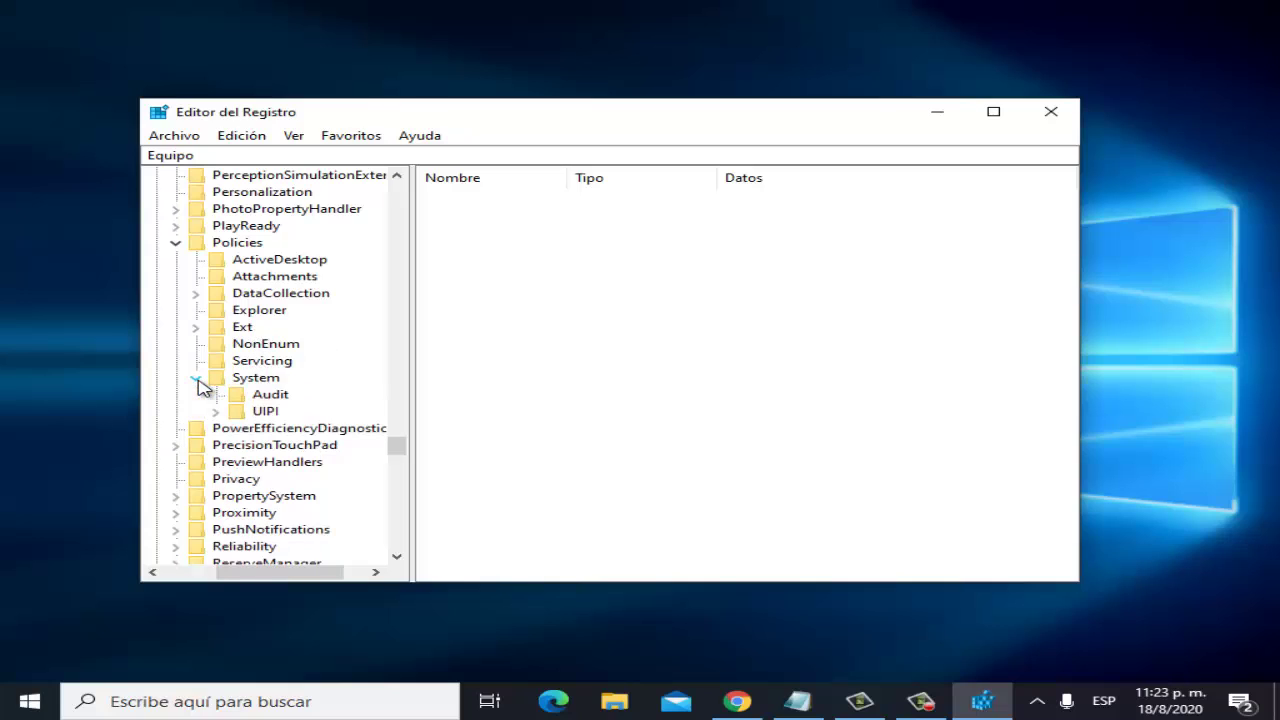
{"action": "left_click", "coordinate": [252, 386]}
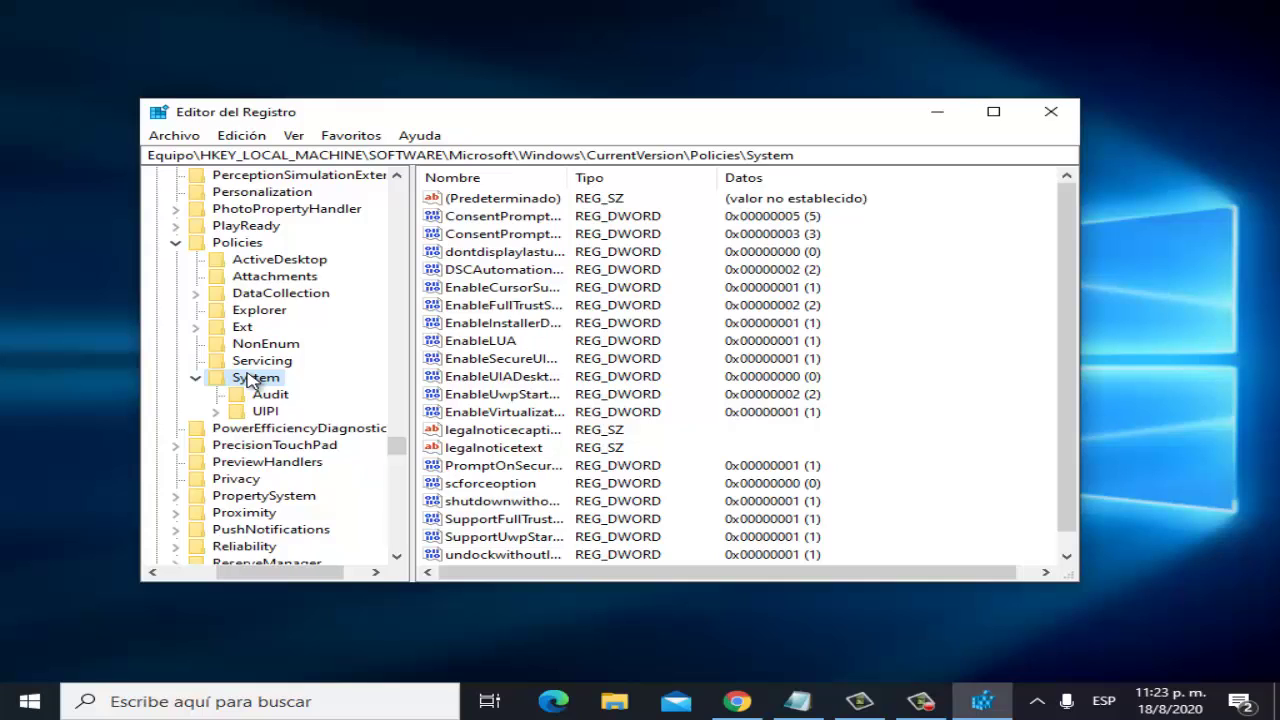
Open the EnableLUA DWORD value of the System key for editing, cancel the edit and close the Editor del Registro
{"action": "left_click", "coordinate": [522, 254]}
{"action": "scroll", "coordinate": [522, 340], "scroll_direction": "down", "scroll_amount": 1}
{"action": "scroll", "coordinate": [532, 400], "scroll_direction": "up", "scroll_amount": 1}
{"action": "scroll", "coordinate": [532, 403], "scroll_direction": "down", "scroll_amount": 1}
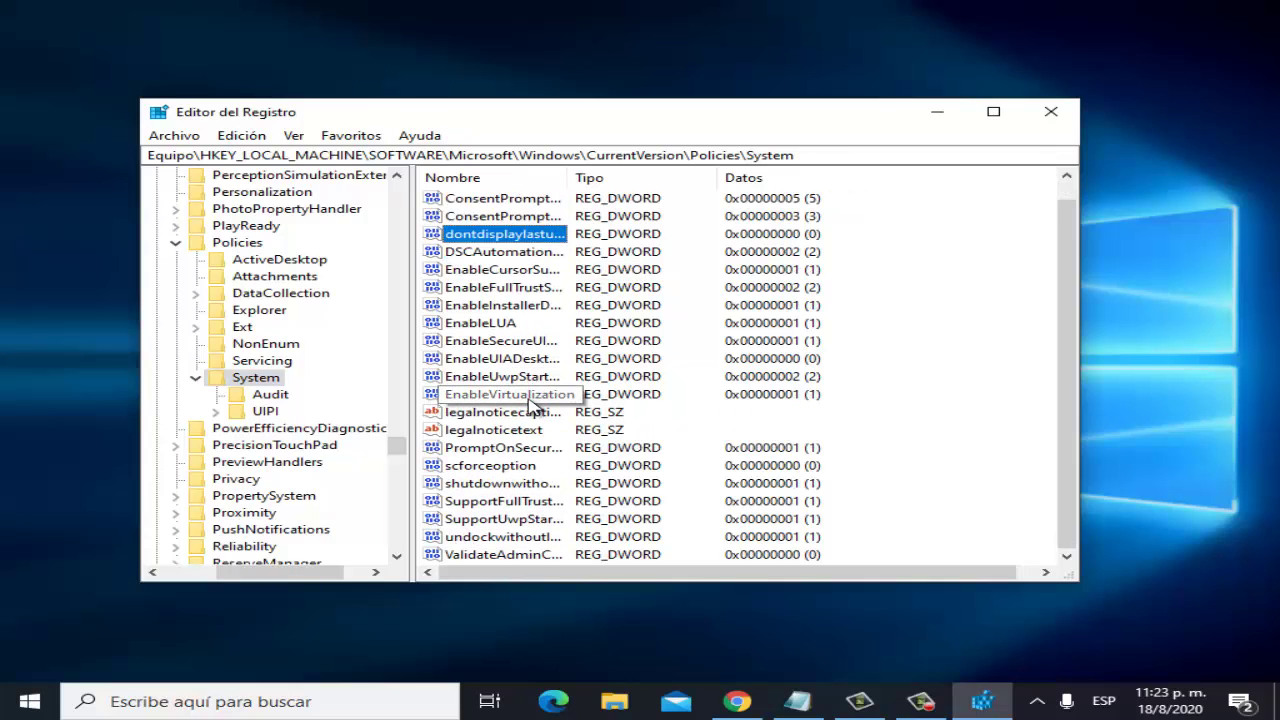
{"action": "scroll", "coordinate": [532, 405], "scroll_direction": "up", "scroll_amount": 1}
{"action": "scroll", "coordinate": [530, 398], "scroll_direction": "down", "scroll_amount": 1}
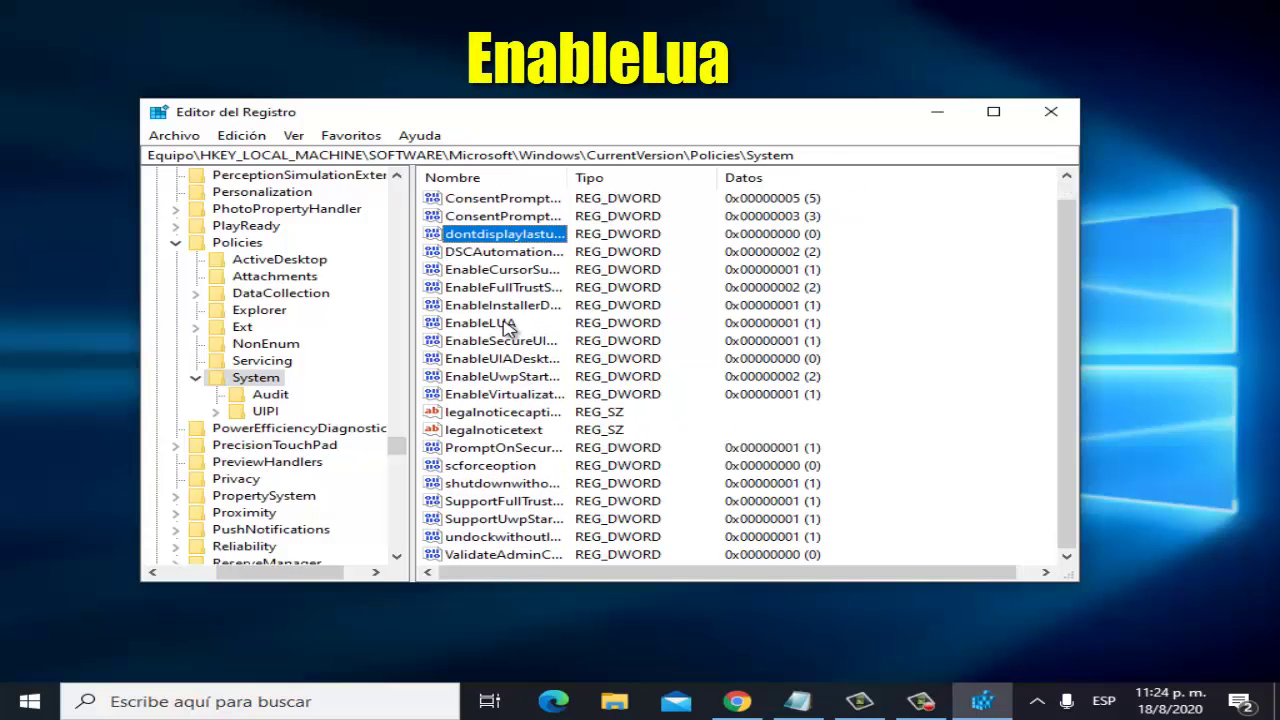
{"action": "left_click", "coordinate": [503, 324]}
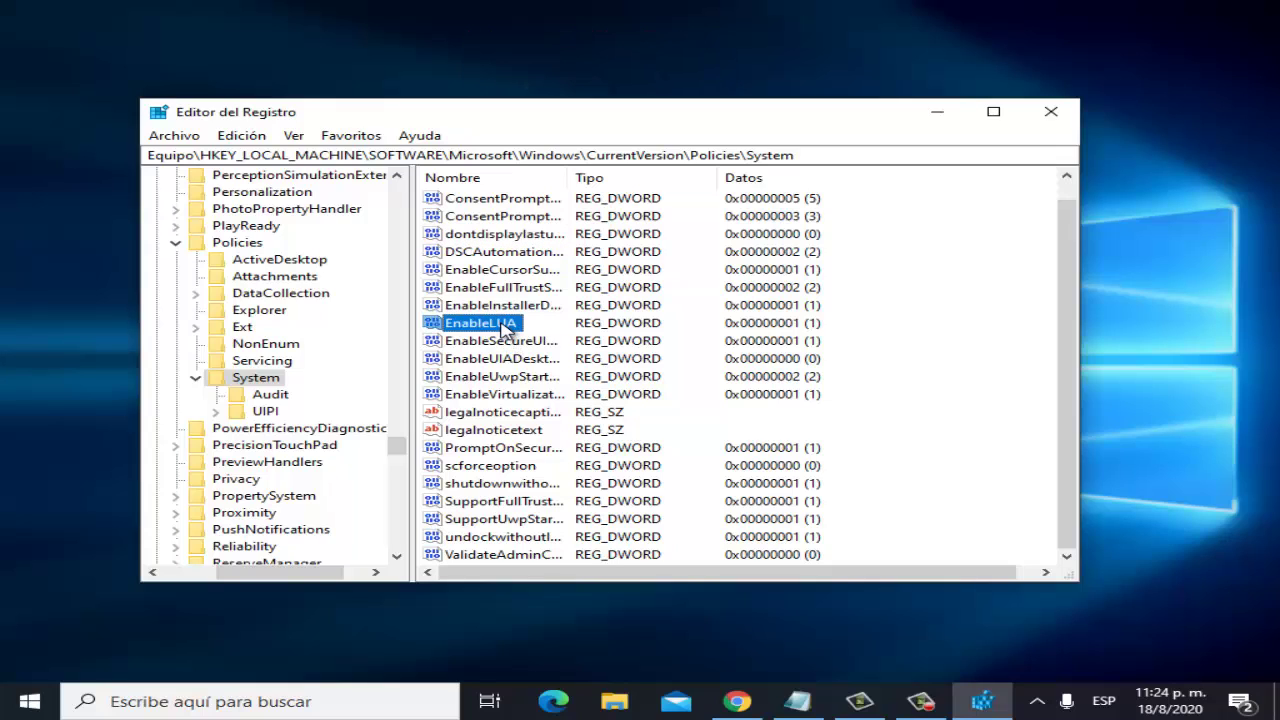
{"action": "right_click", "coordinate": [503, 329]}
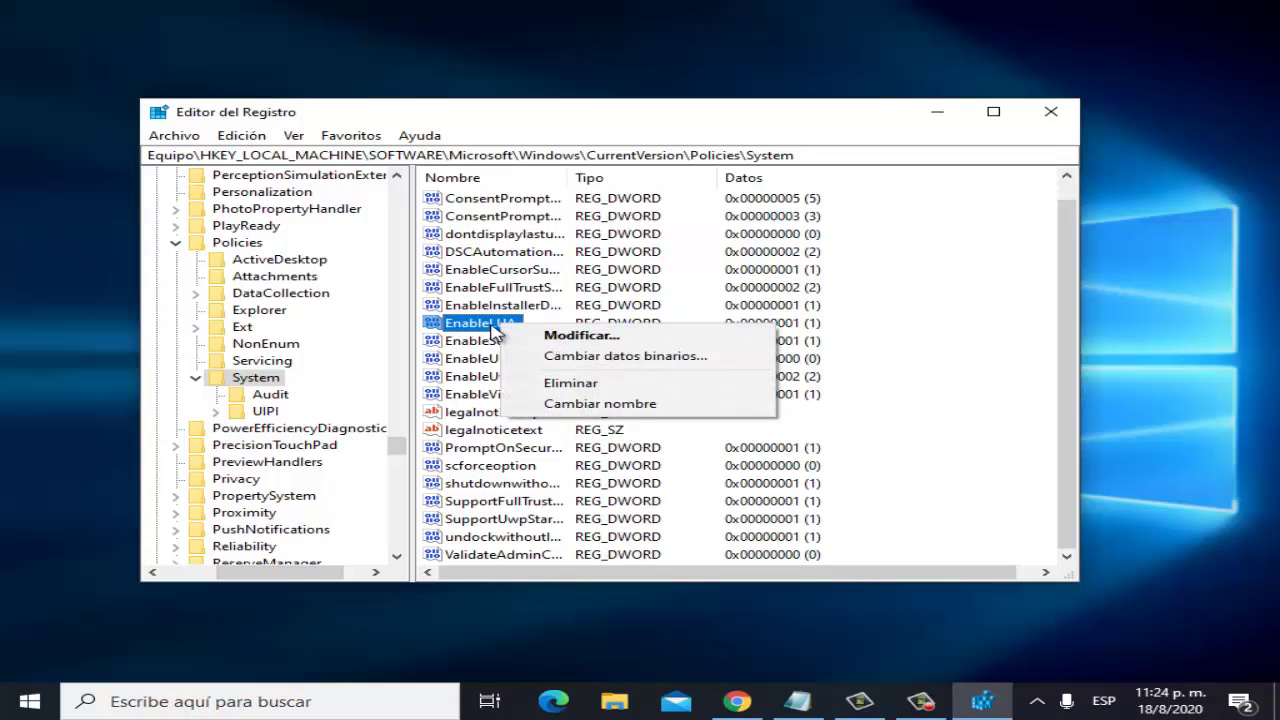
{"action": "left_click", "coordinate": [560, 338]}
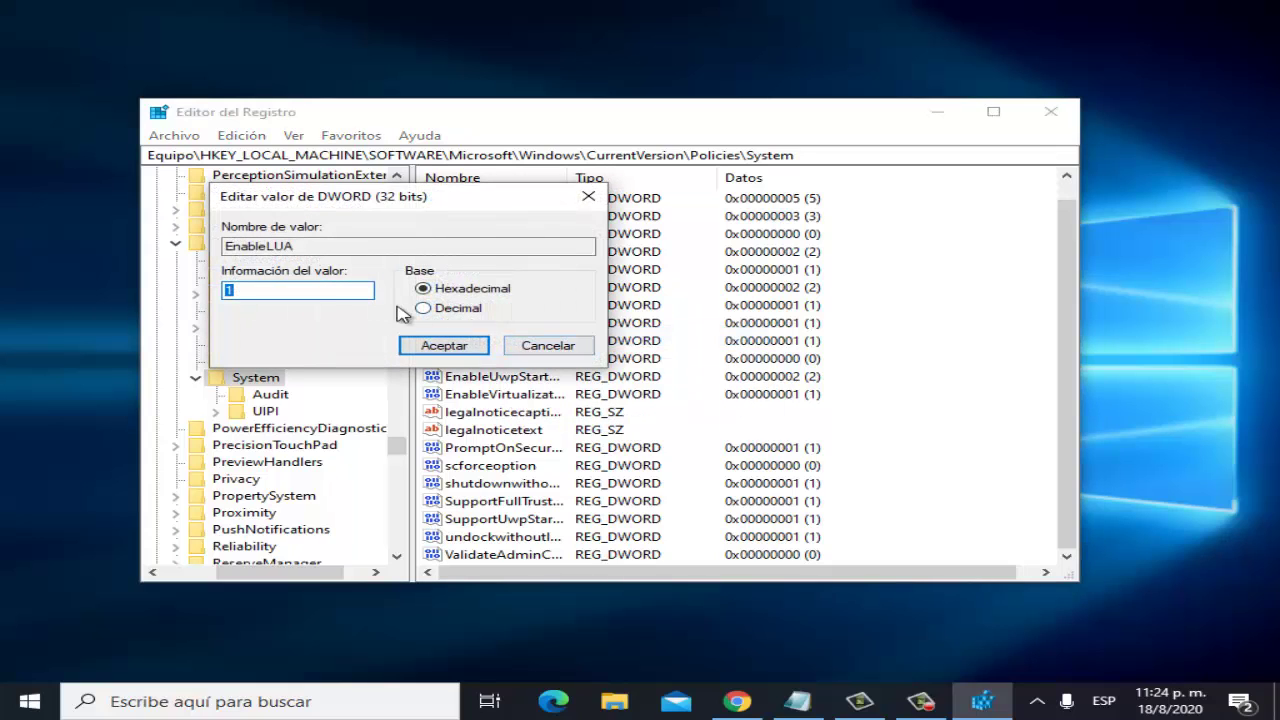
{"action": "left_click", "coordinate": [306, 291]}
{"action": "left_click", "coordinate": [541, 350]}
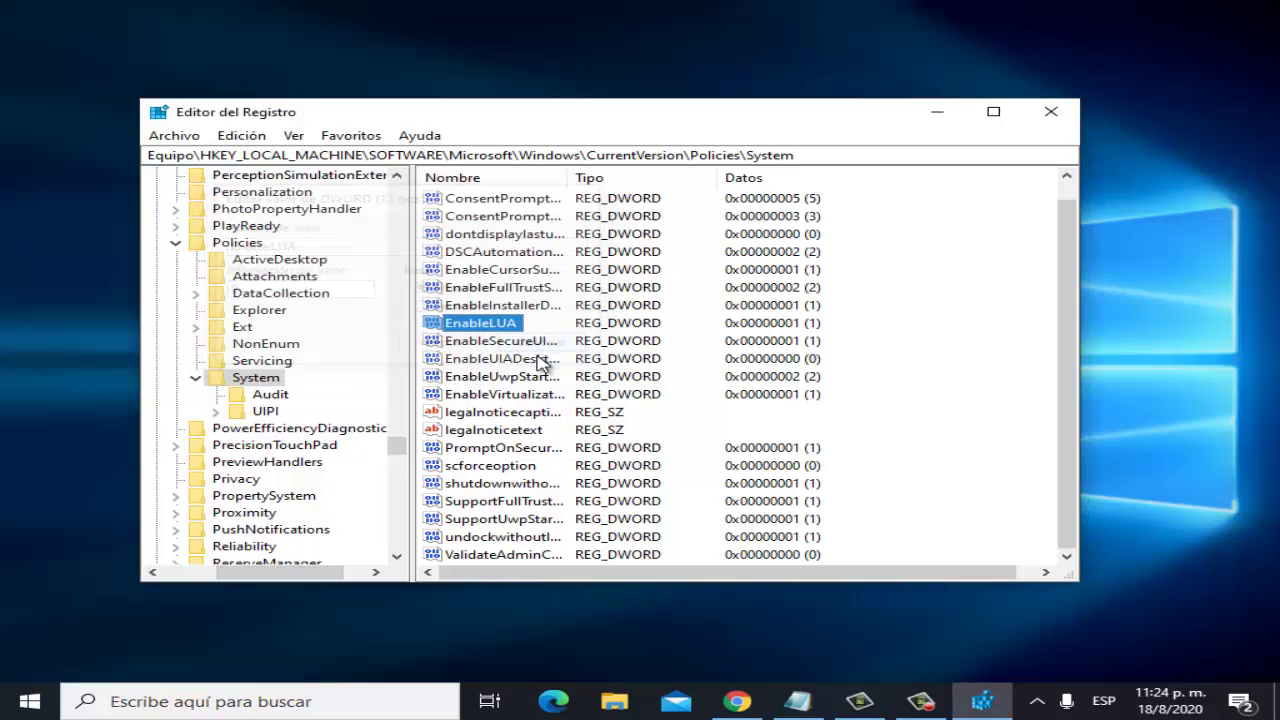
{"action": "left_click", "coordinate": [1052, 111]}
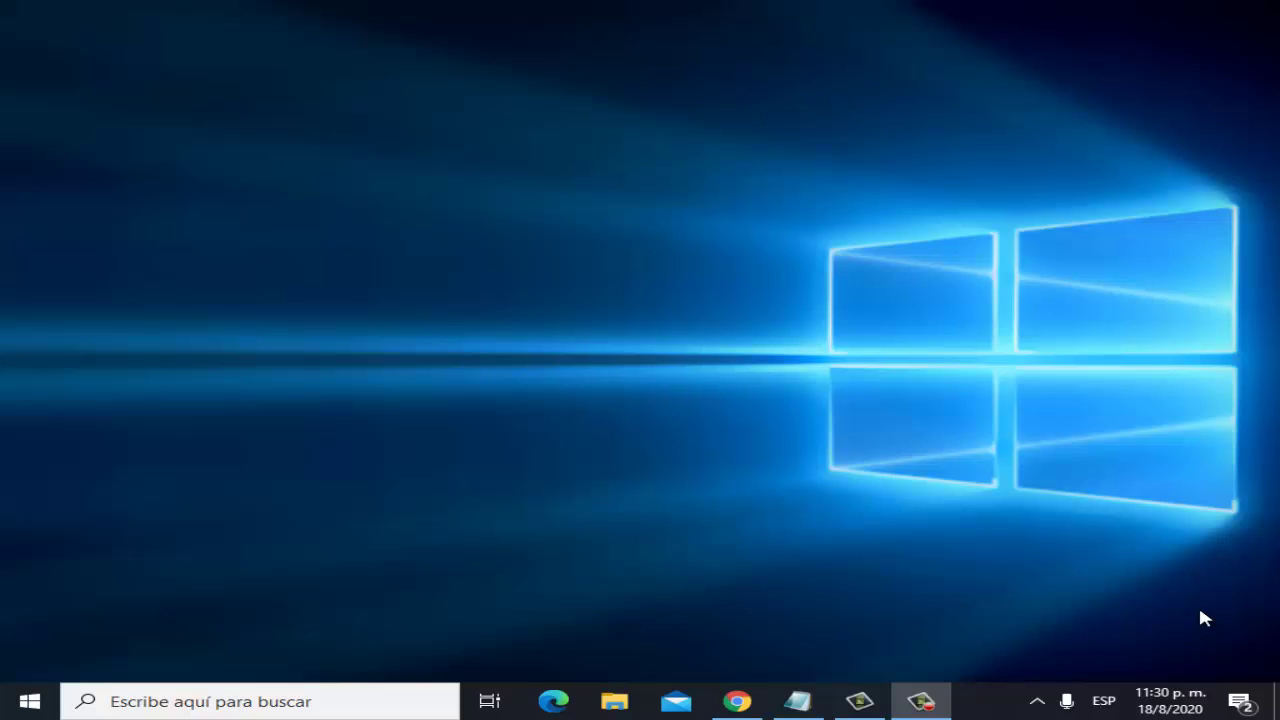
Search Windows for "cmd", open Símbolo del sistema and run the pasted rstrui.exe command
{"action": "left_click", "coordinate": [148, 701]}
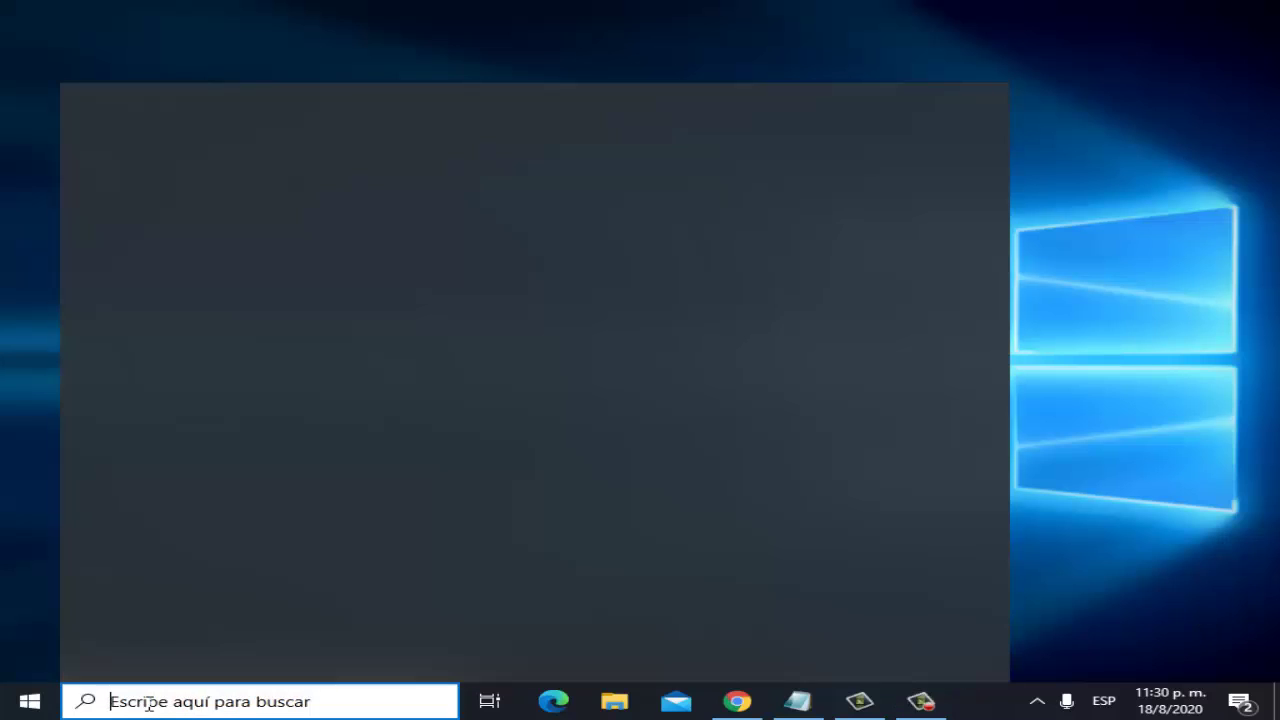
{"action": "type", "text": "cmd"}
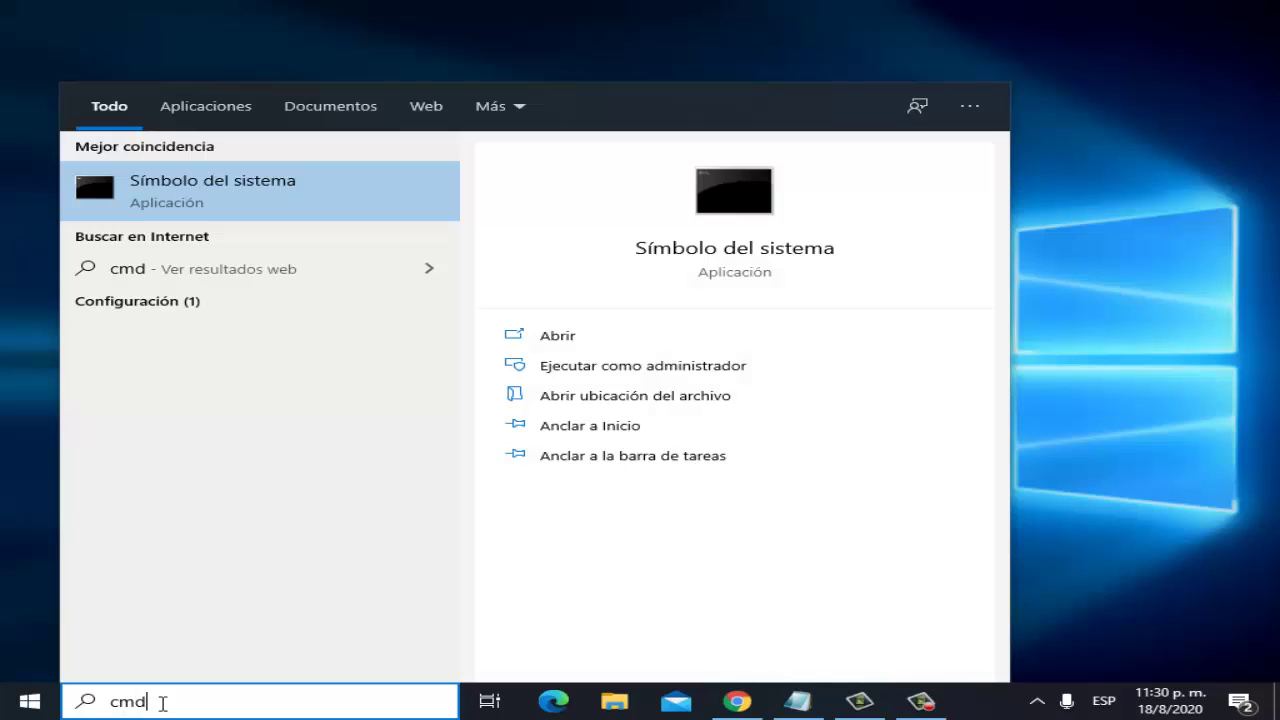
{"action": "left_click", "coordinate": [207, 183]}
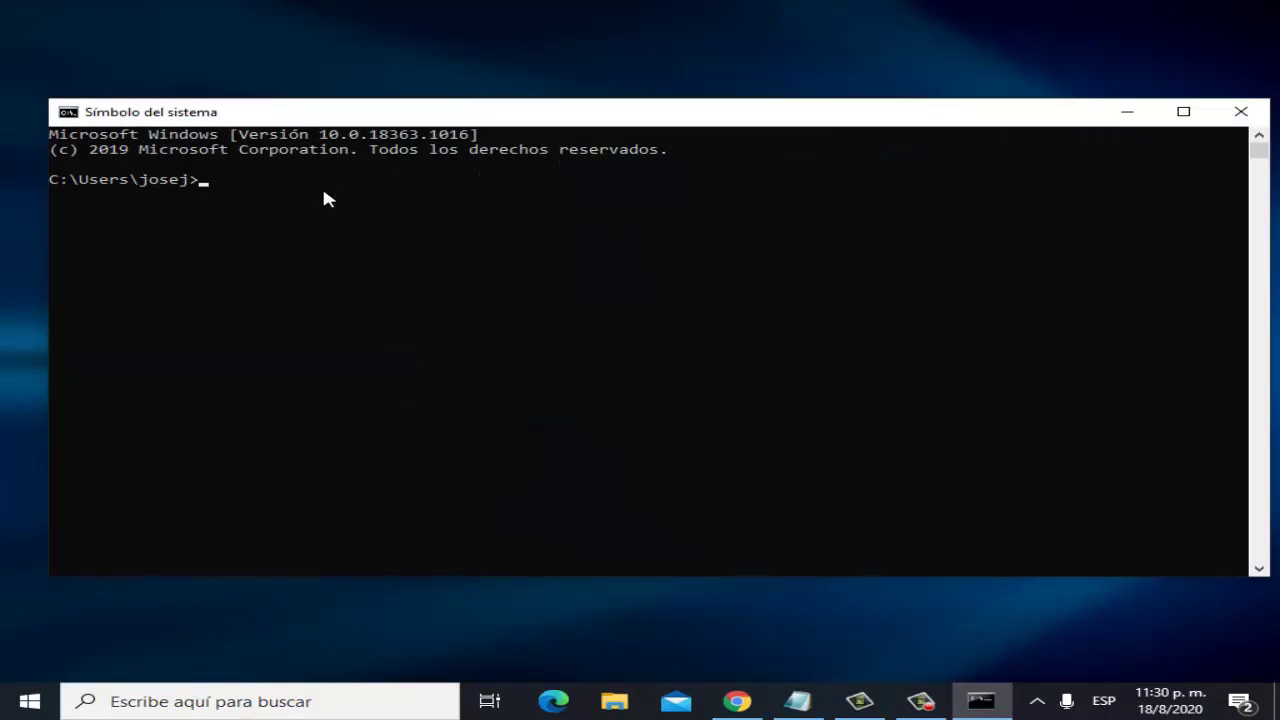
{"action": "right_click", "coordinate": [295, 119]}
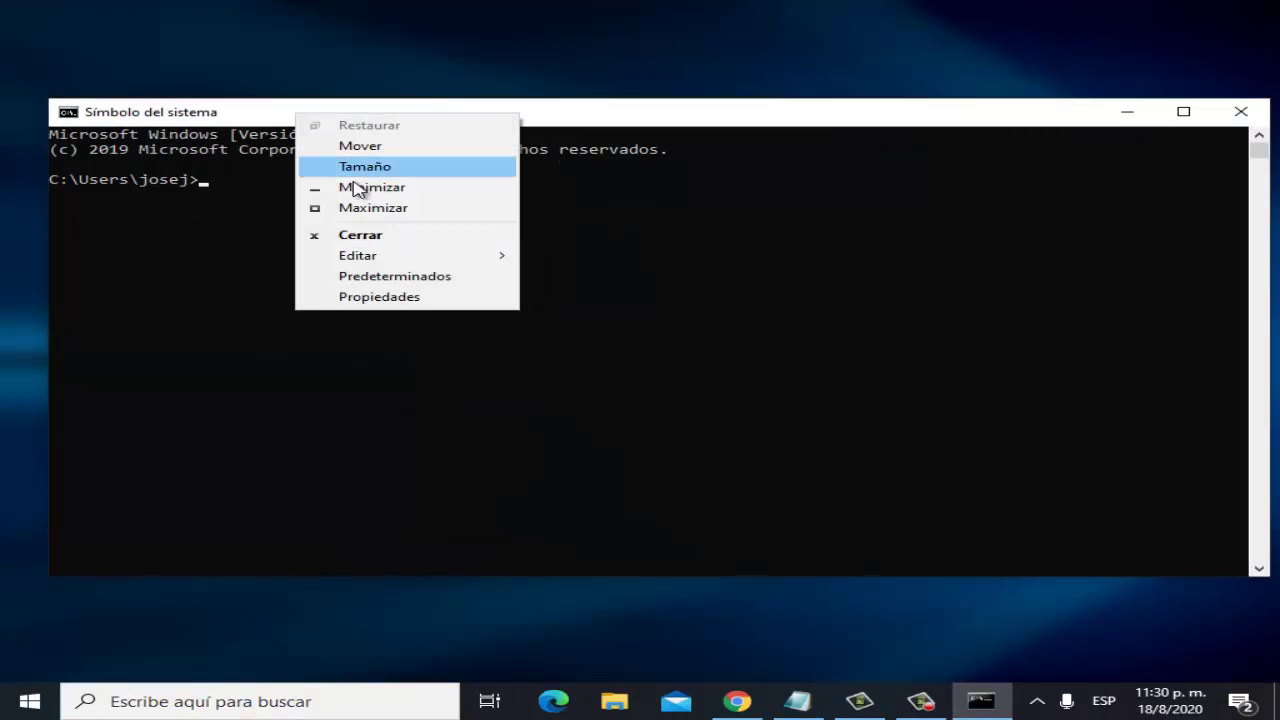
{"action": "mouse_move", "coordinate": [380, 264]}
{"action": "left_click", "coordinate": [605, 296]}
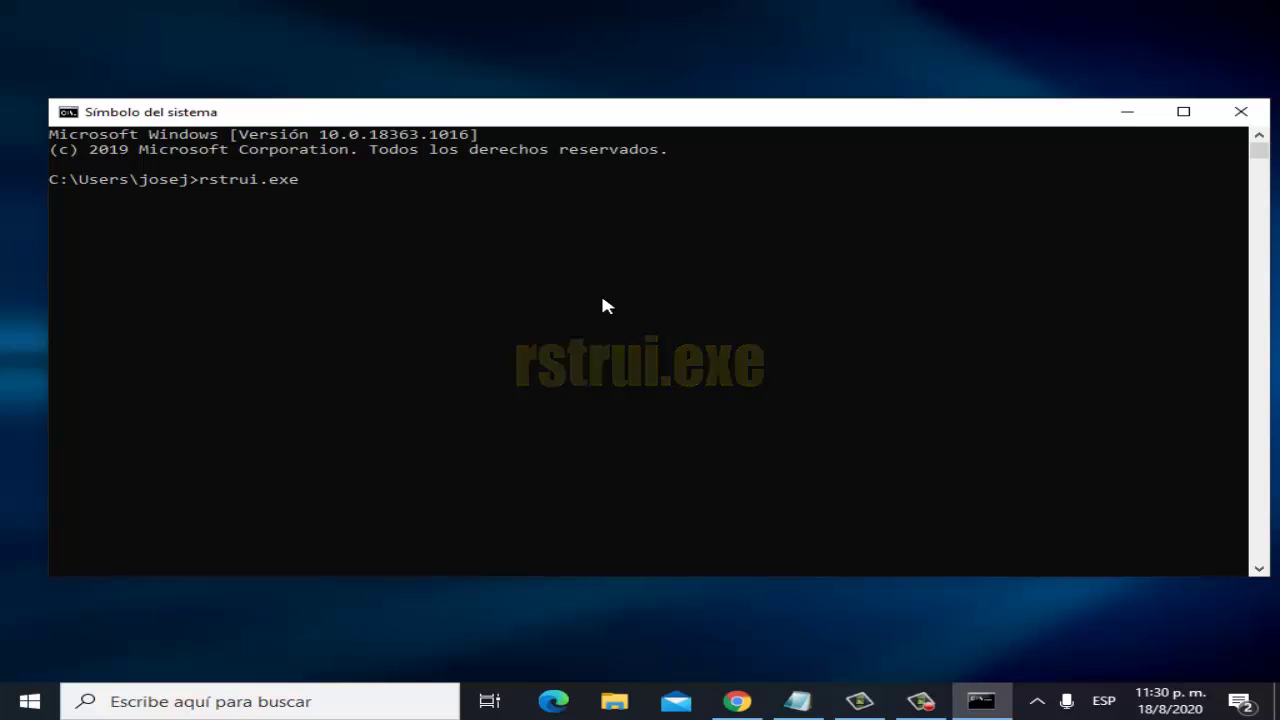
{"action": "key", "text": "Return"}
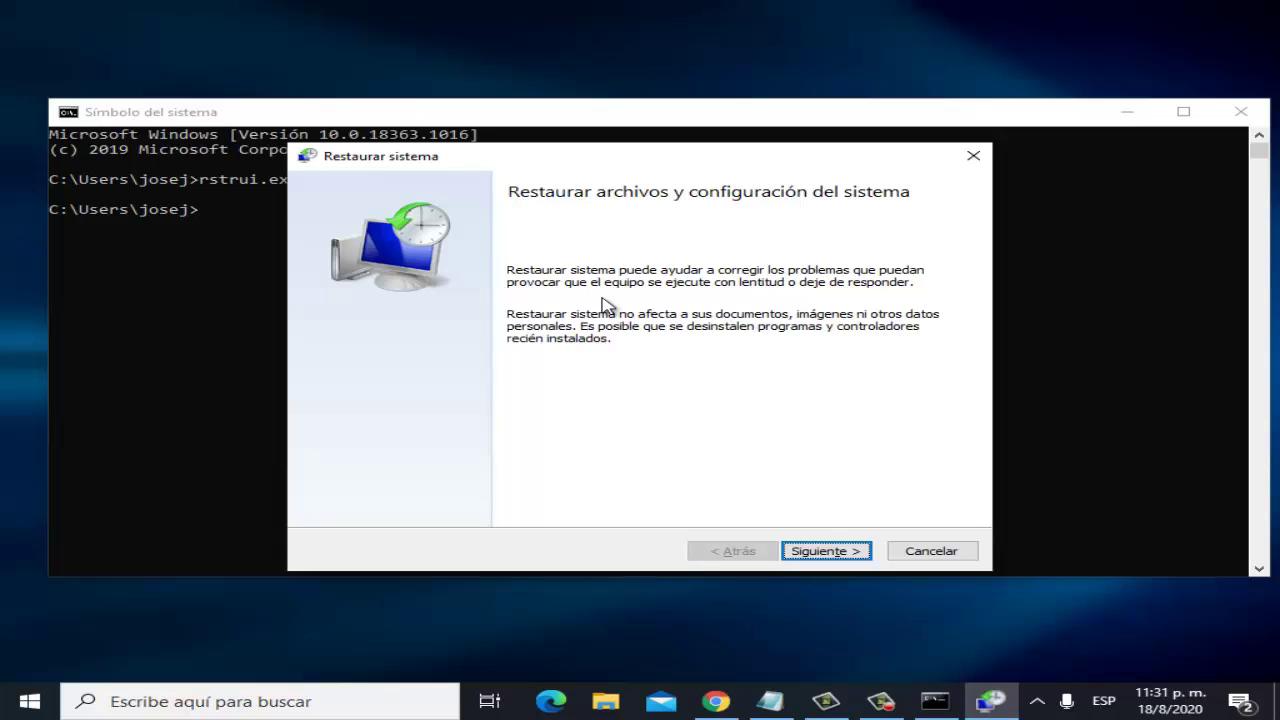
Show more restore points in Restaurar sistema, select the 16/8/2020 automatic one, and exit without restoring, closing the command prompt as well
{"action": "left_click", "coordinate": [822, 553]}
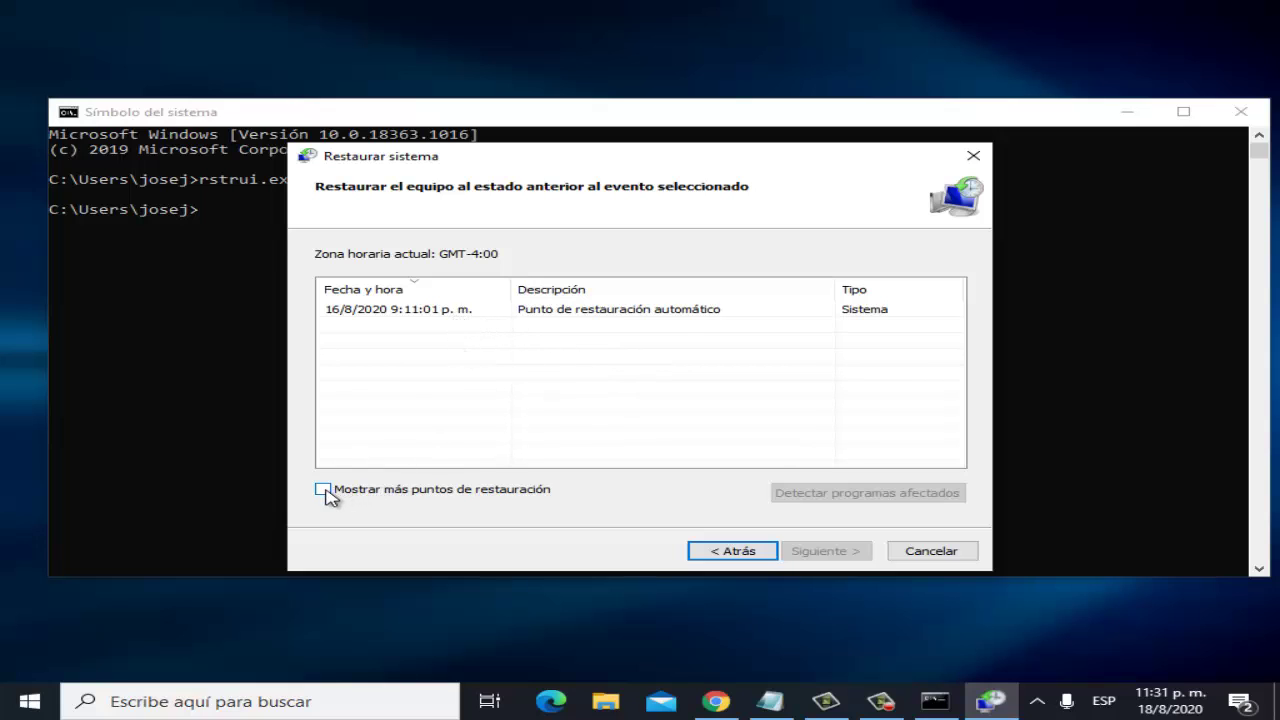
{"action": "left_click", "coordinate": [324, 491]}
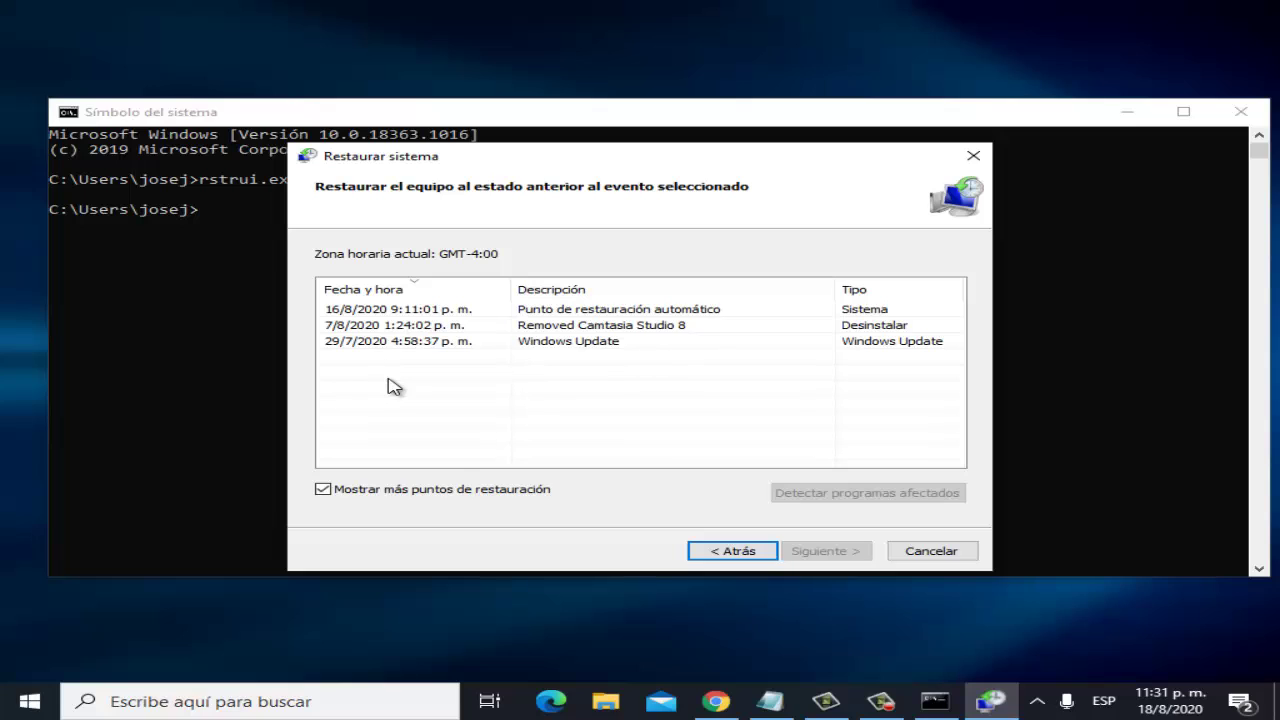
{"action": "left_click", "coordinate": [414, 313]}
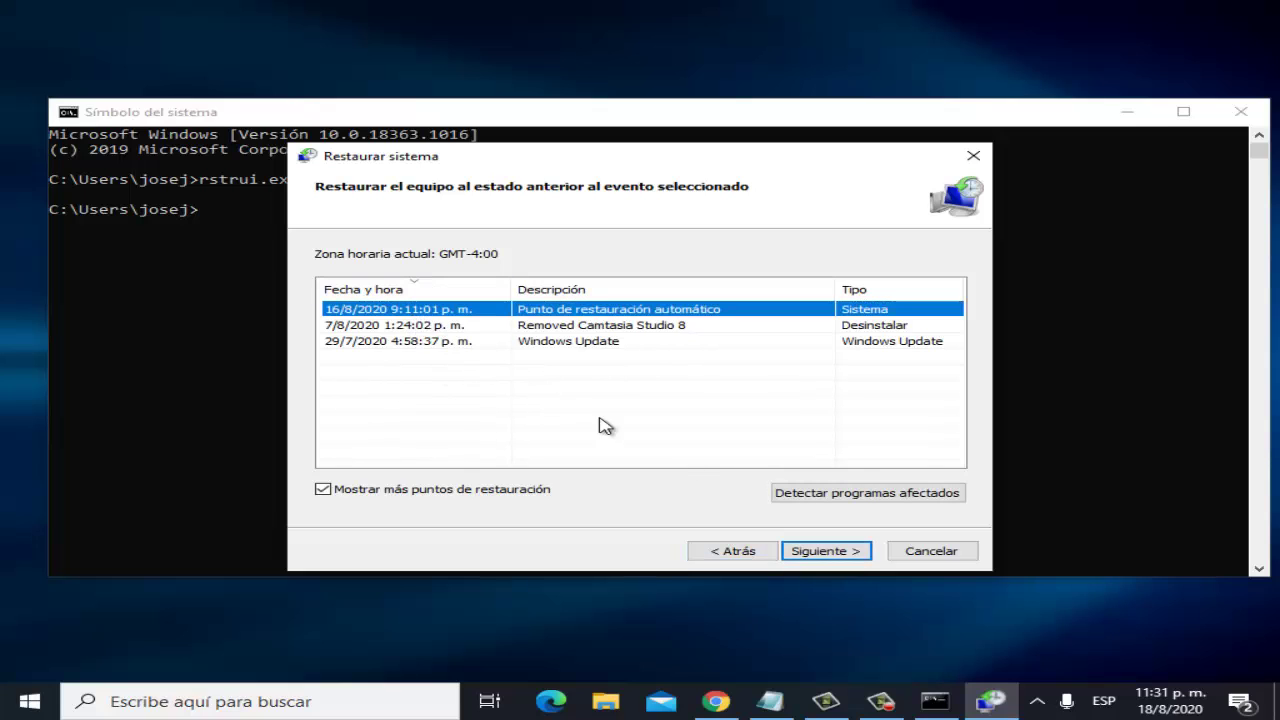
{"action": "left_click", "coordinate": [943, 553]}
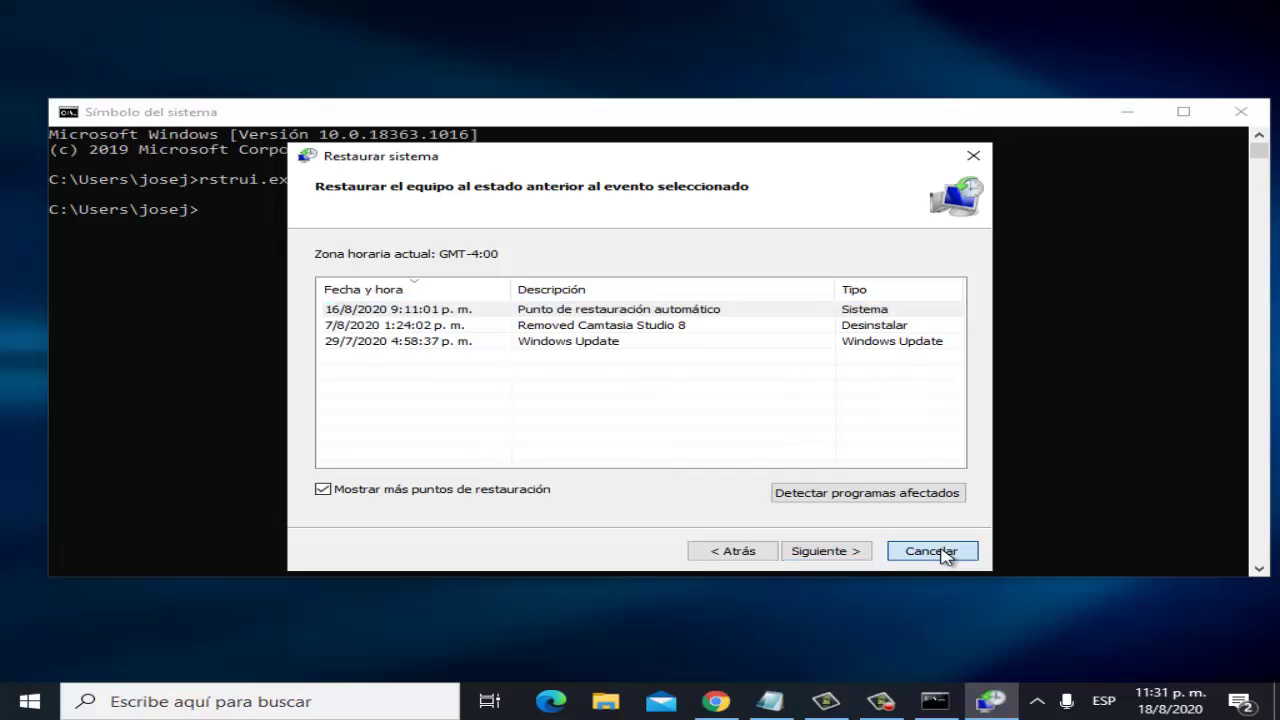
{"action": "left_click", "coordinate": [1231, 118]}
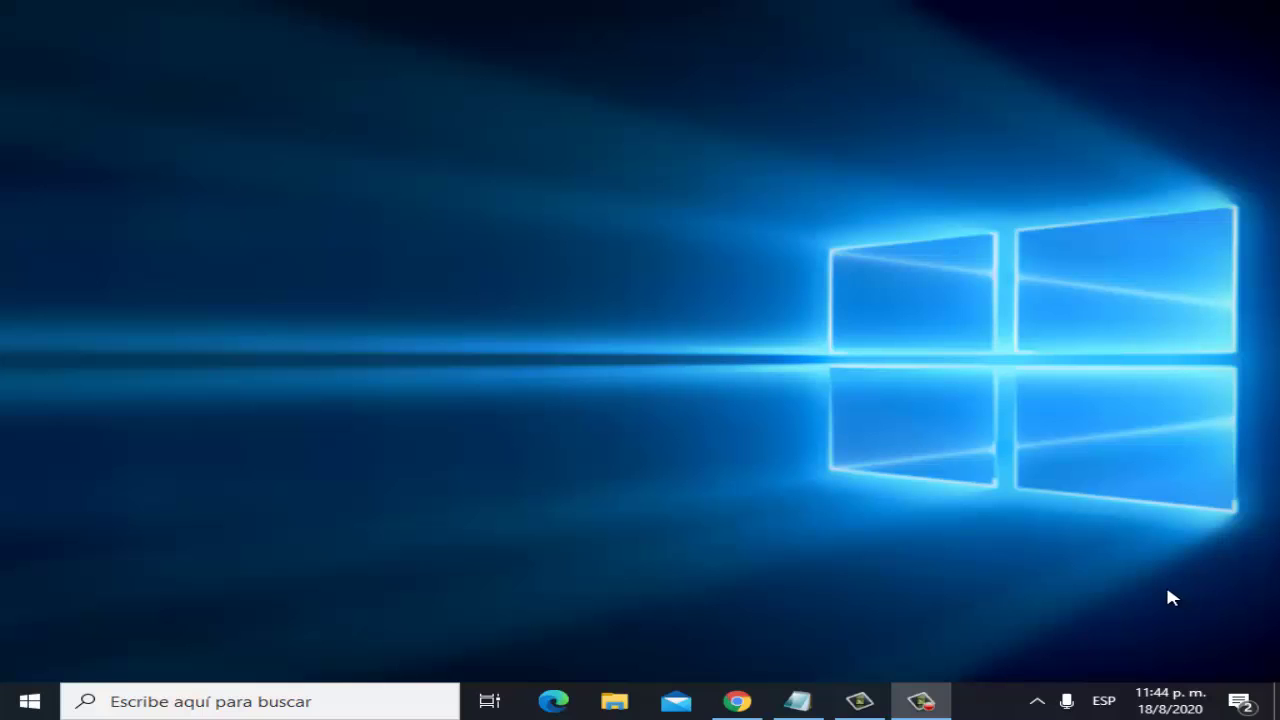
Open the Administrador de tareas and display the detailed list of running processes
{"action": "right_click", "coordinate": [990, 701]}
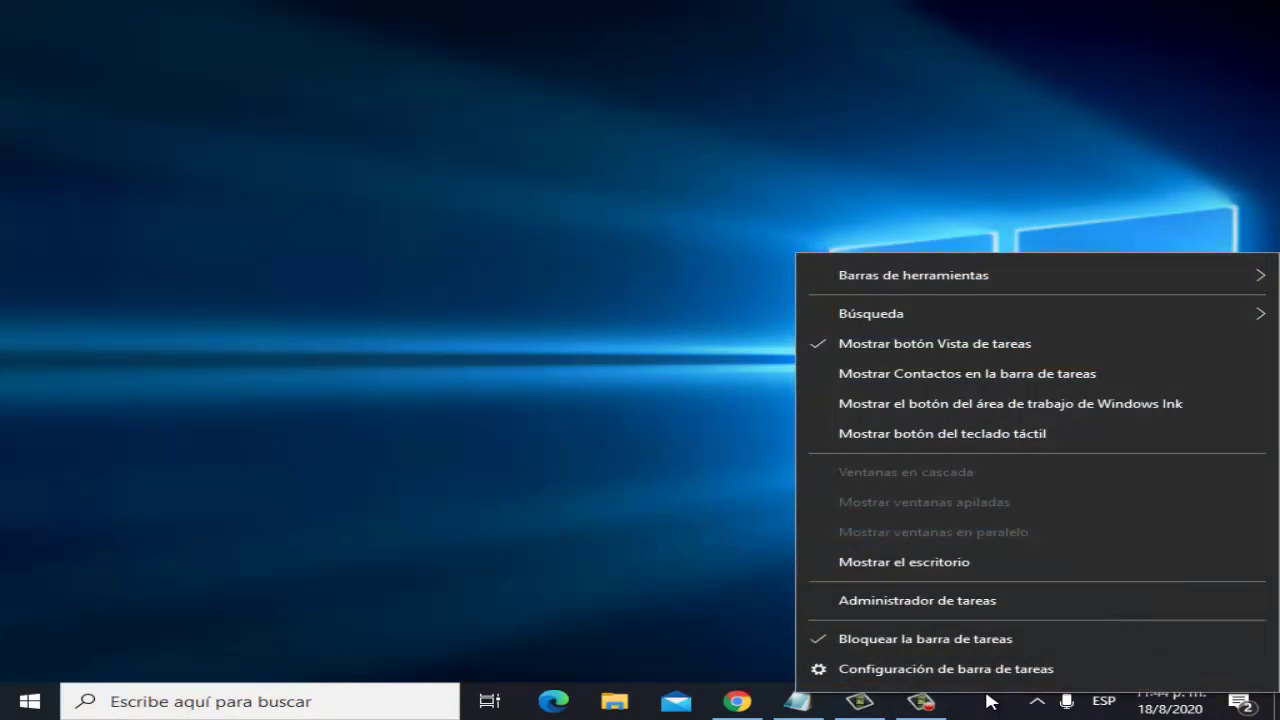
{"action": "left_click", "coordinate": [948, 600]}
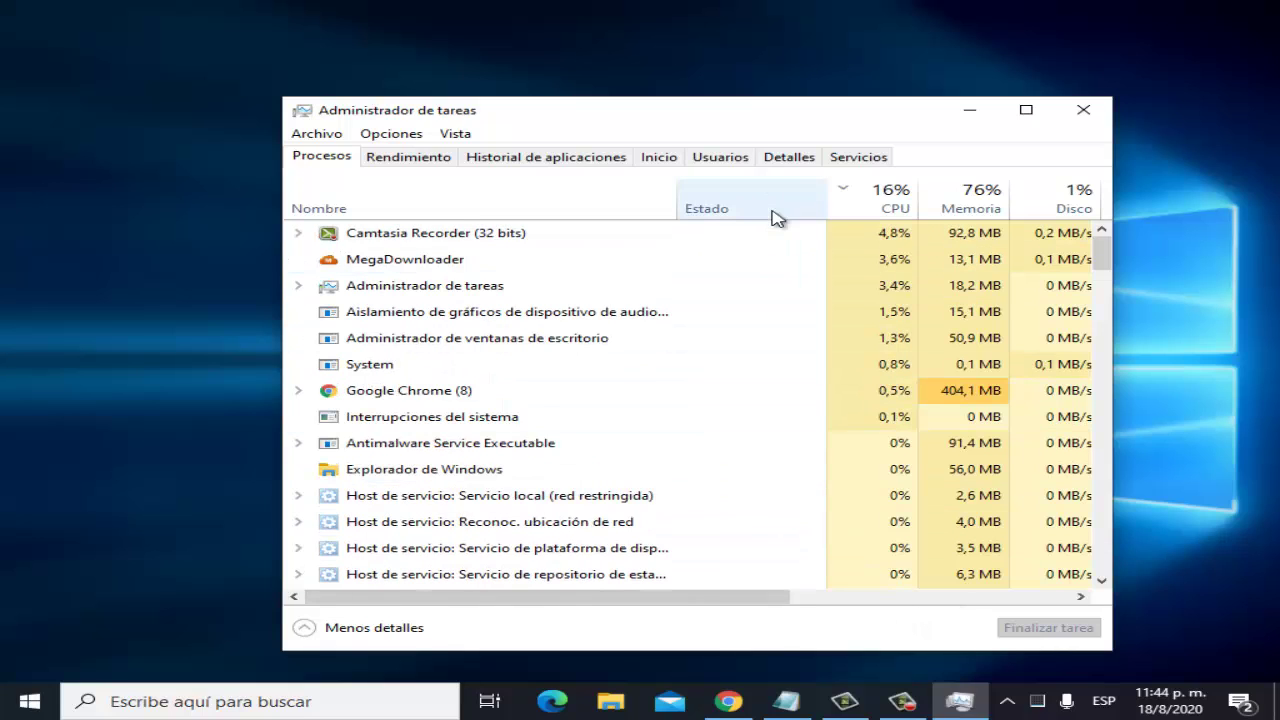
{"action": "left_click", "coordinate": [781, 160]}
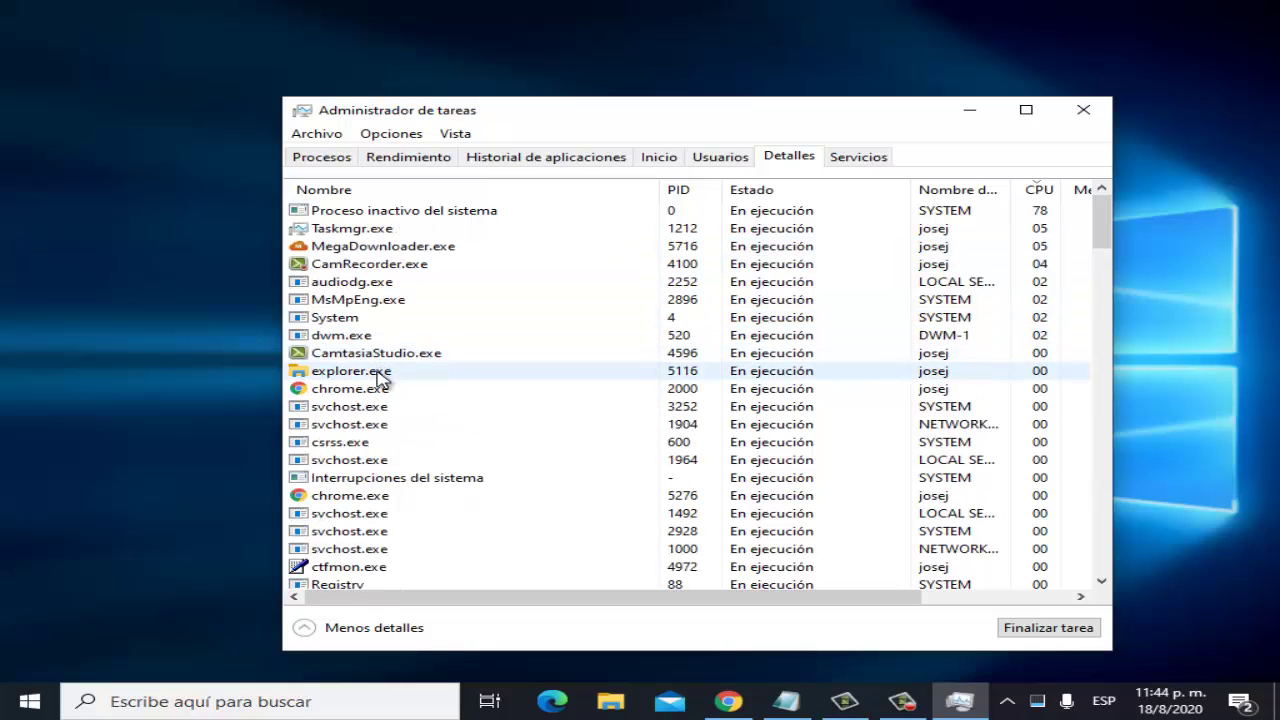
Show the available actions for the explorer.exe process, dismiss them without ending the task, and close the Administrador de tareas
{"action": "left_click", "coordinate": [363, 320]}
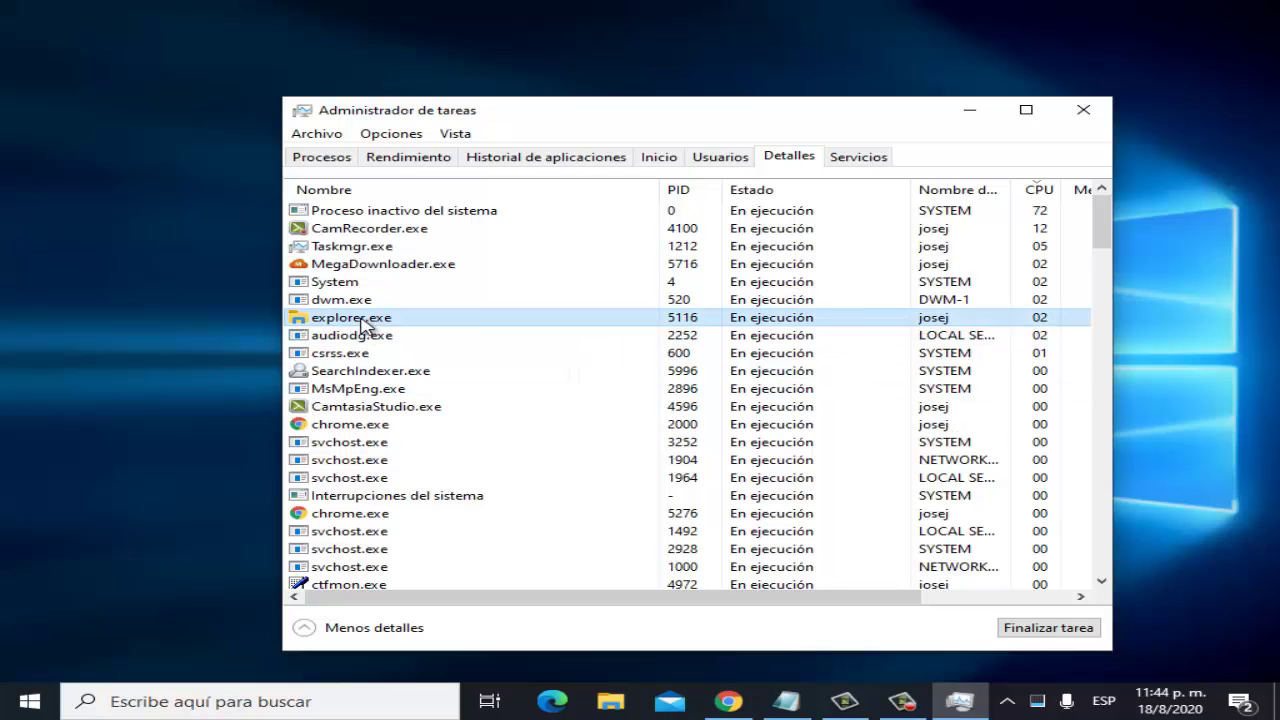
{"action": "right_click", "coordinate": [364, 322]}
{"action": "right_click", "coordinate": [330, 356]}
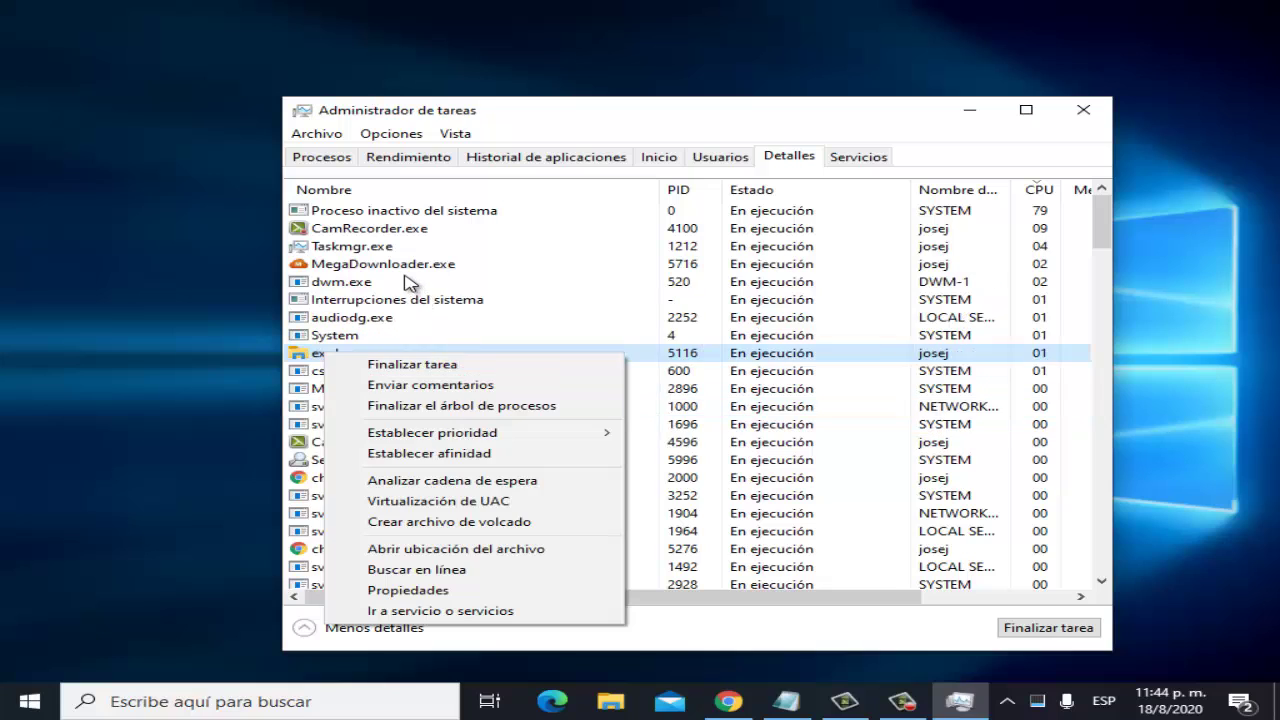
{"action": "left_click", "coordinate": [408, 283]}
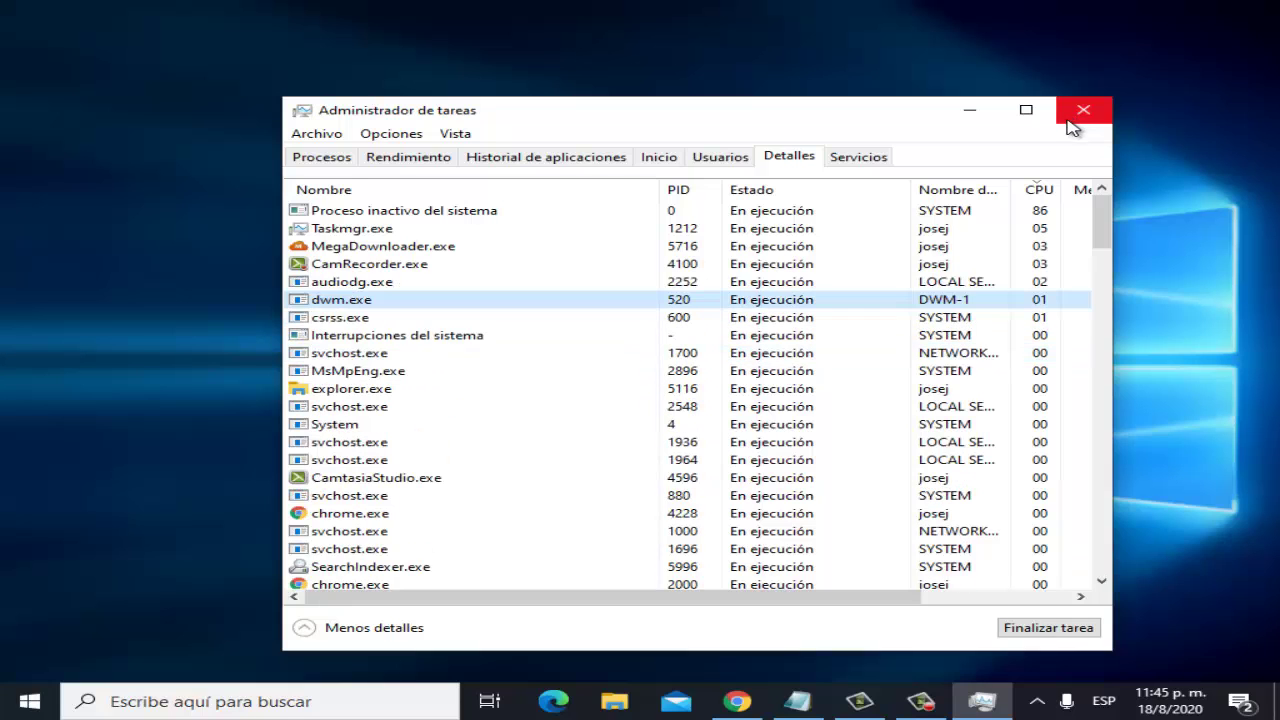
{"action": "left_click", "coordinate": [1068, 127]}
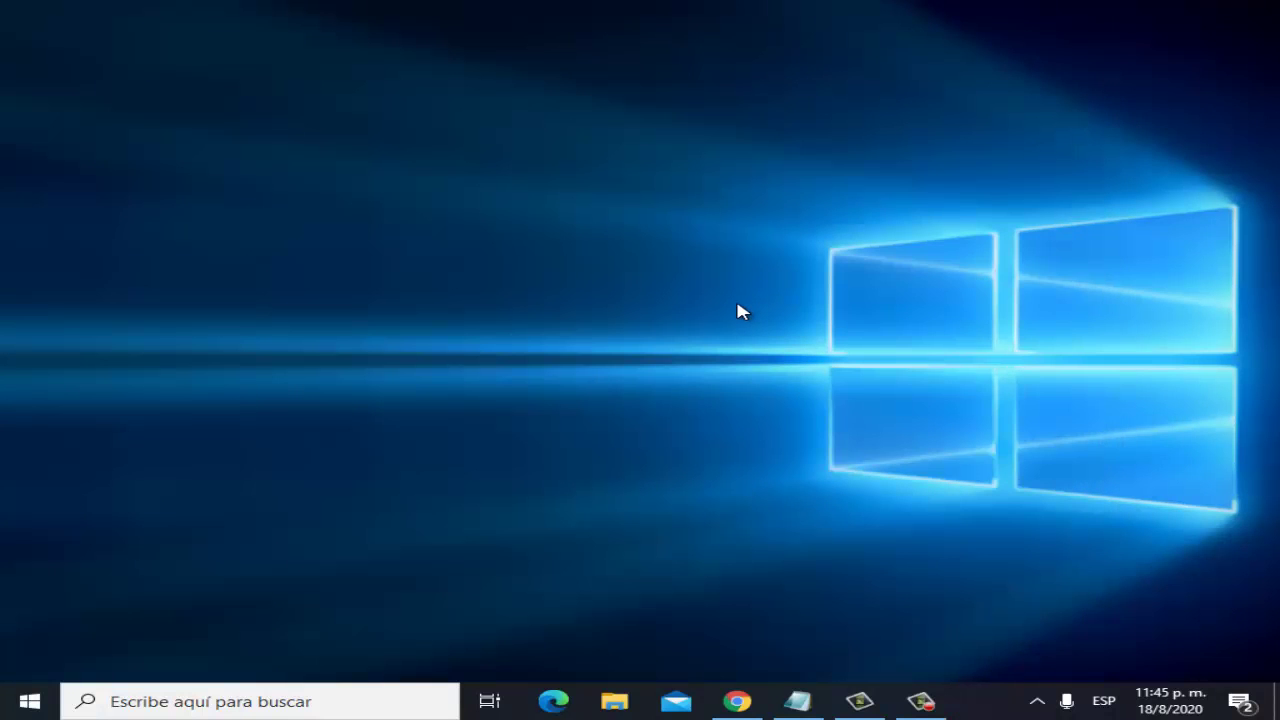